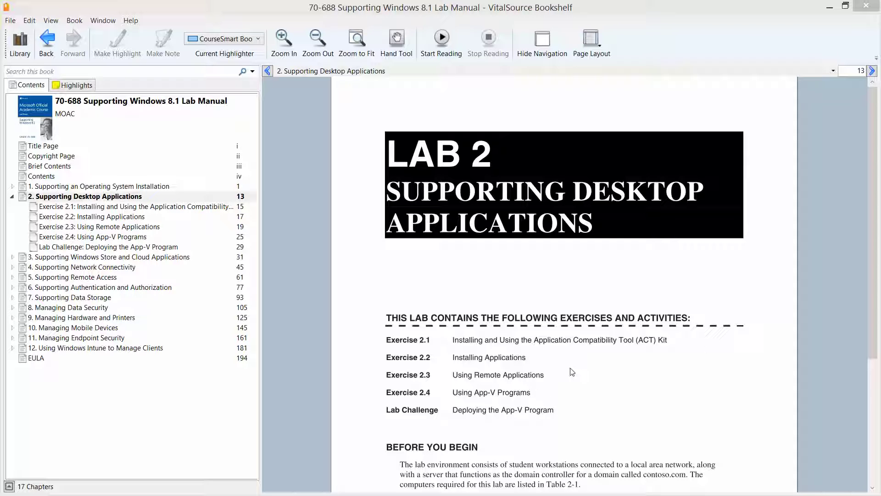
Step: Review Exercise 2.1 on page 15 of the lab manual, then minimize Bookshelf
click(127, 207)
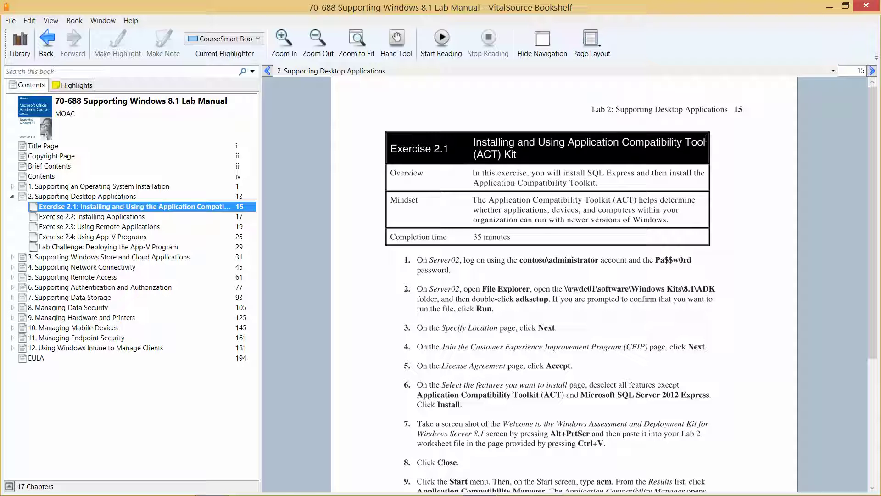
click(830, 7)
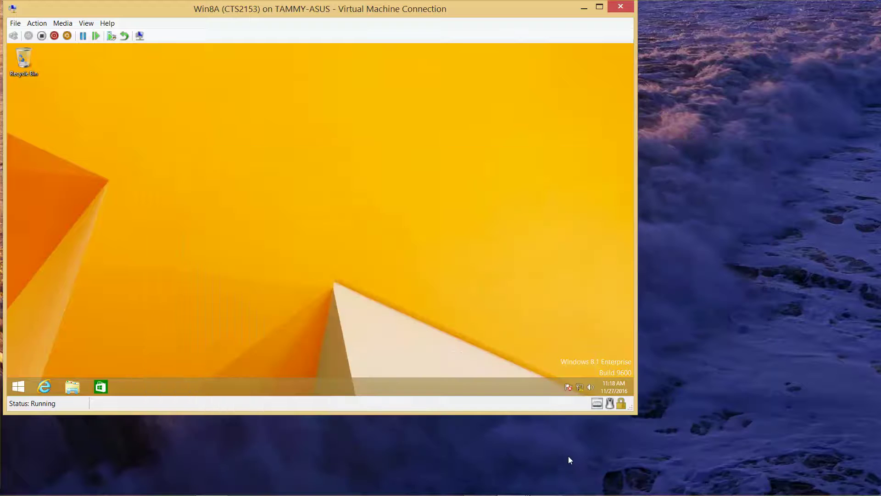
Step: Sign in to Server02 as contoso\administrator with the domain password, then open This PC
mouse_move(479, 495)
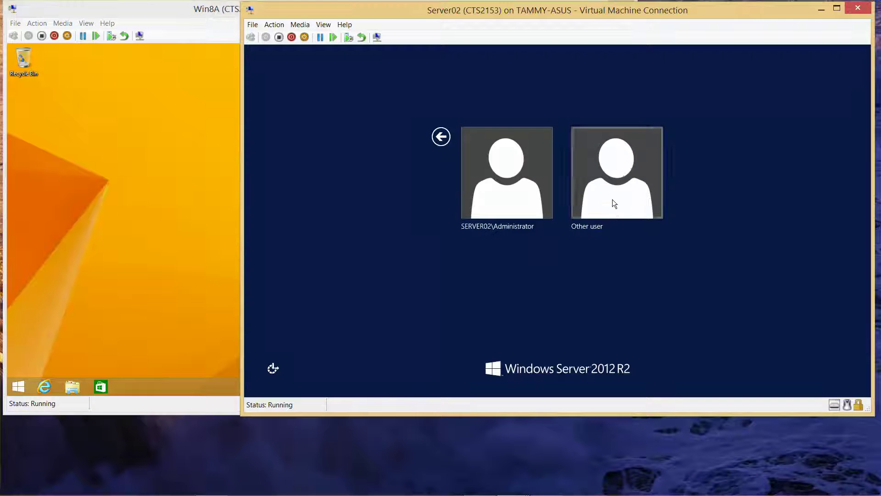
click(613, 199)
text(cont)
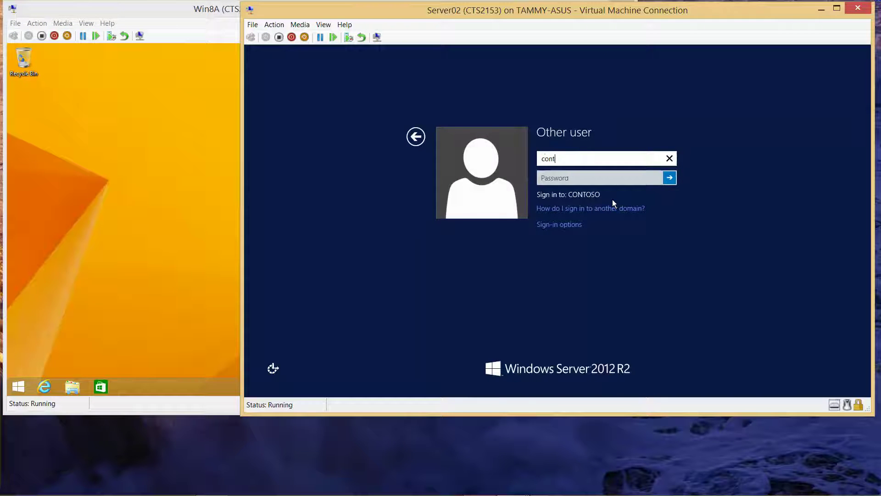
text(oso\administrator)
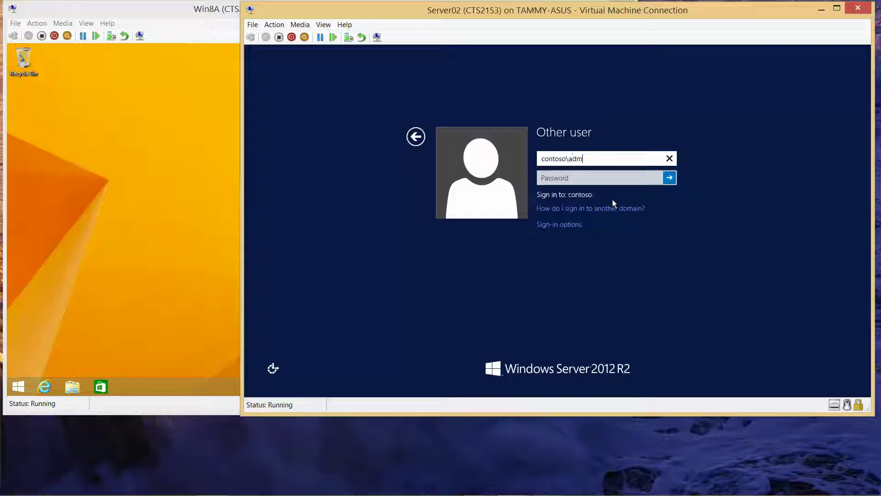
key(Tab)
text(******)
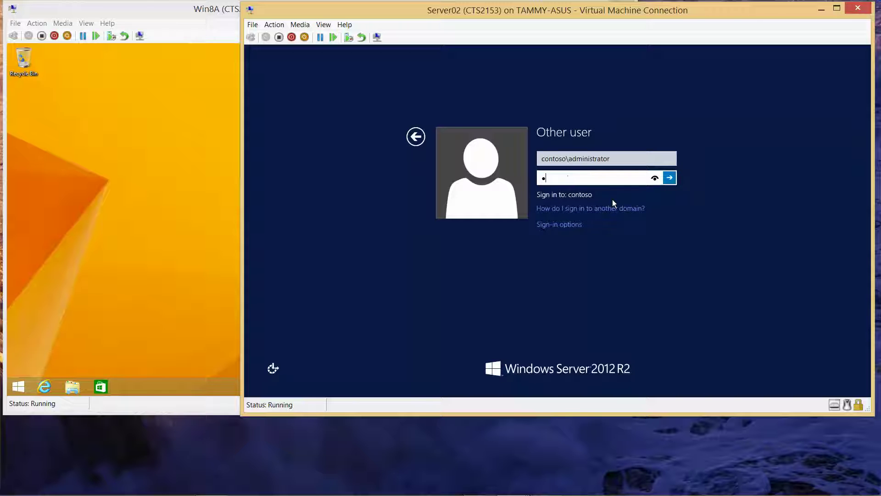
text(rd)
click(654, 178)
click(669, 179)
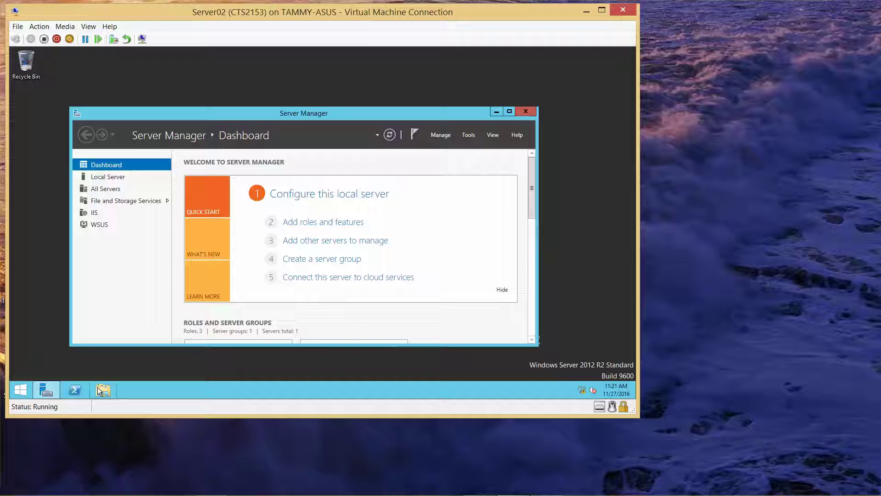
click(104, 390)
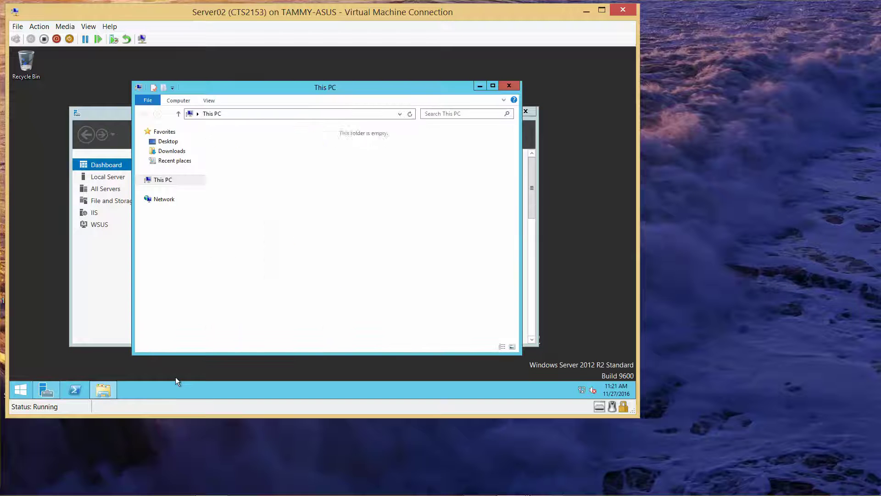
Step: Turn on network discovery and file sharing for all public networks
click(161, 200)
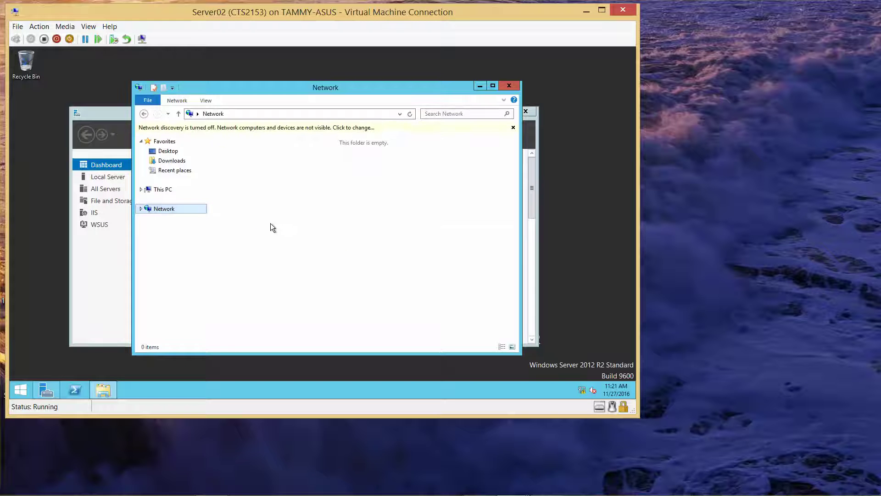
click(265, 129)
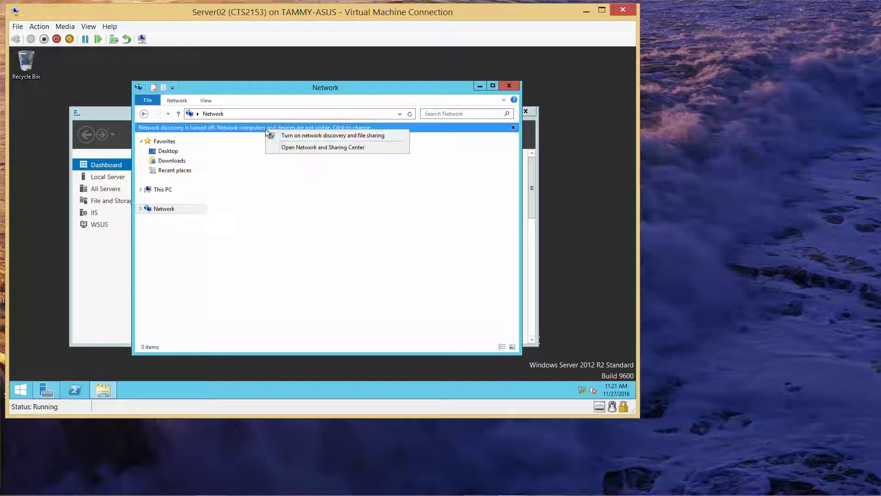
click(280, 135)
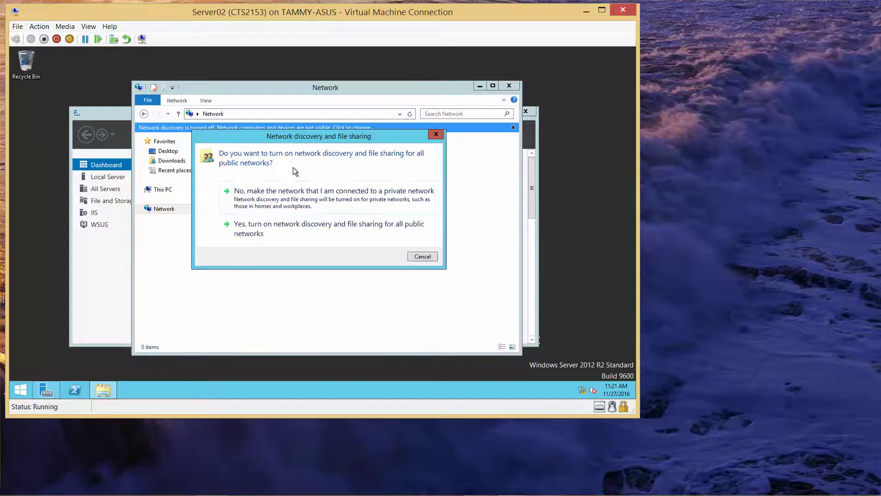
click(293, 228)
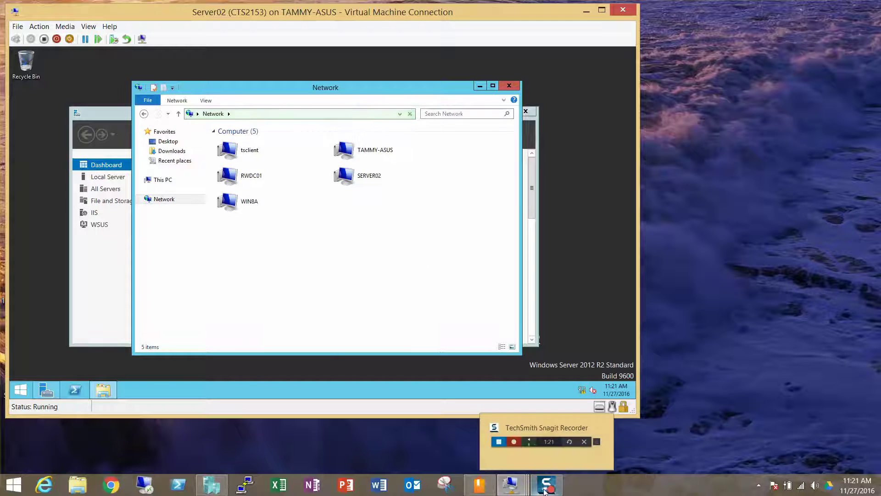
Step: Browse to RWDC01\Software\Windows Kits\8.1\ADK and launch adksetup
double_click(246, 179)
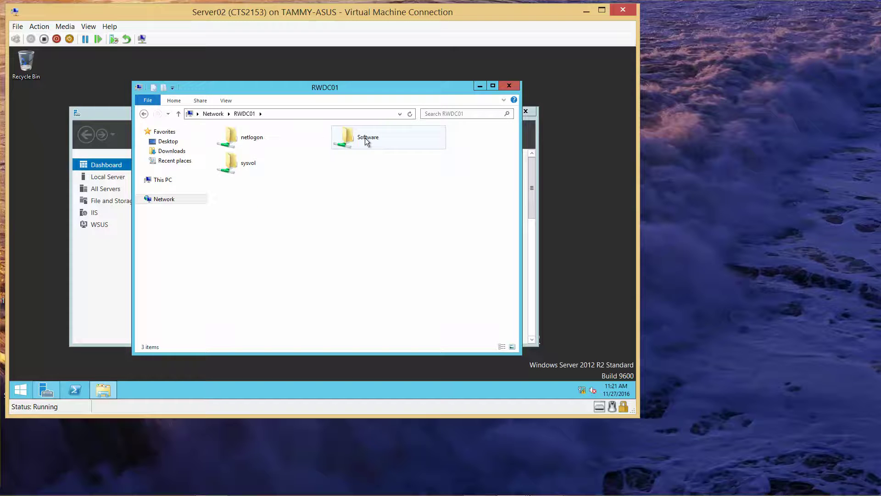
double_click(366, 138)
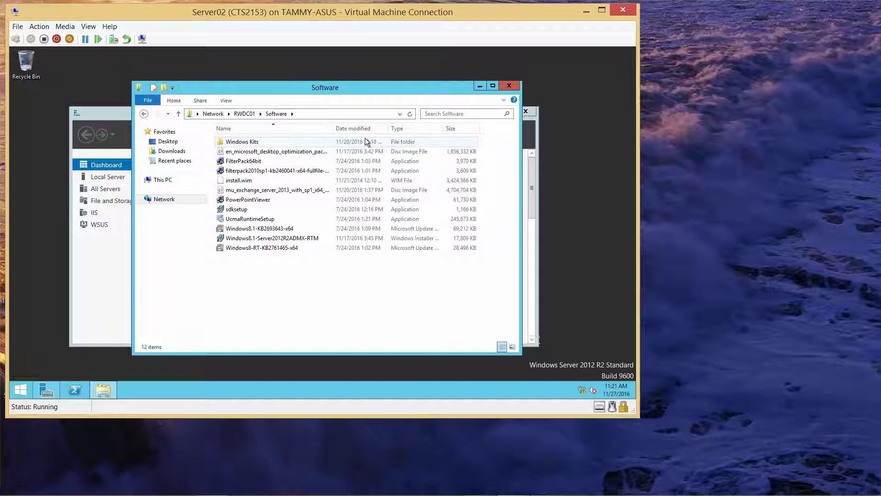
double_click(261, 140)
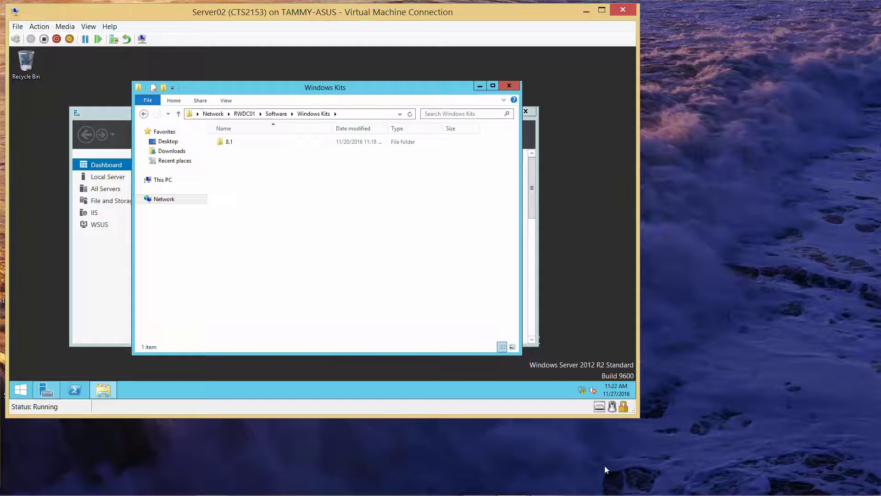
double_click(235, 141)
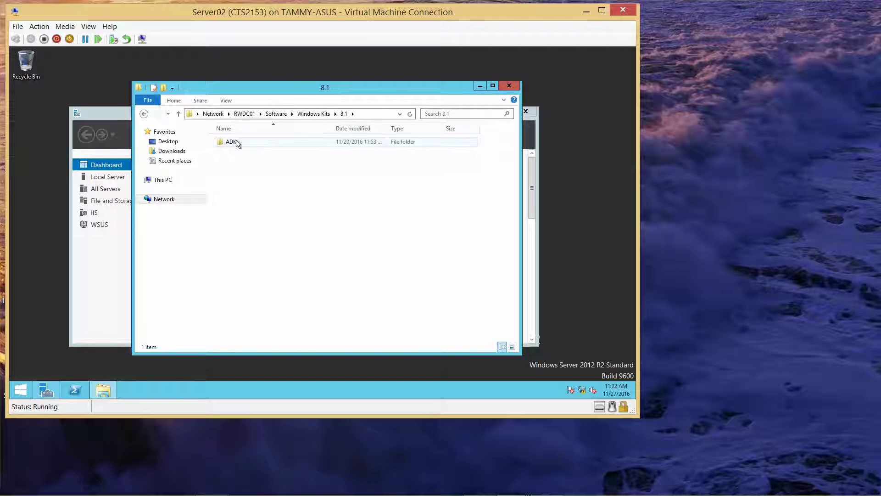
double_click(236, 141)
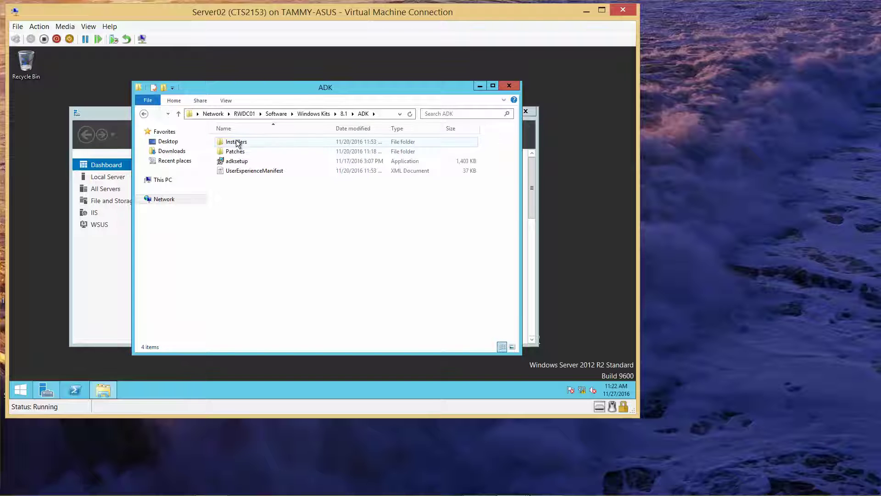
double_click(241, 164)
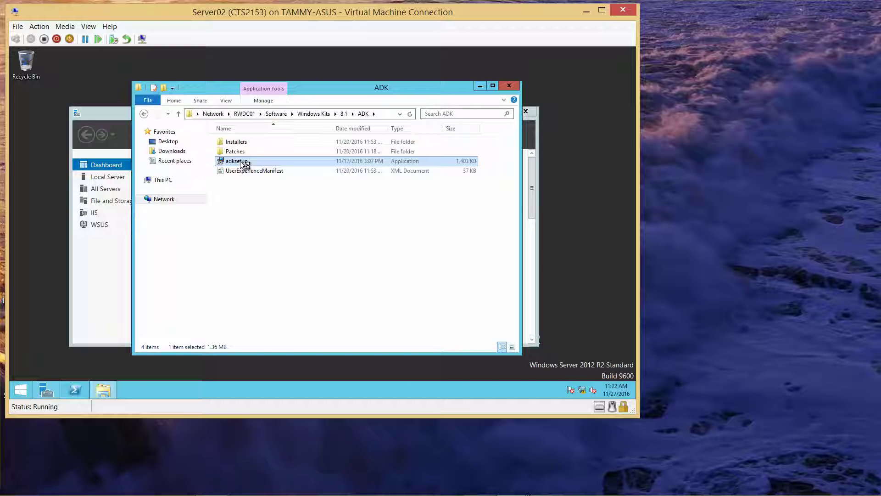
click(108, 113)
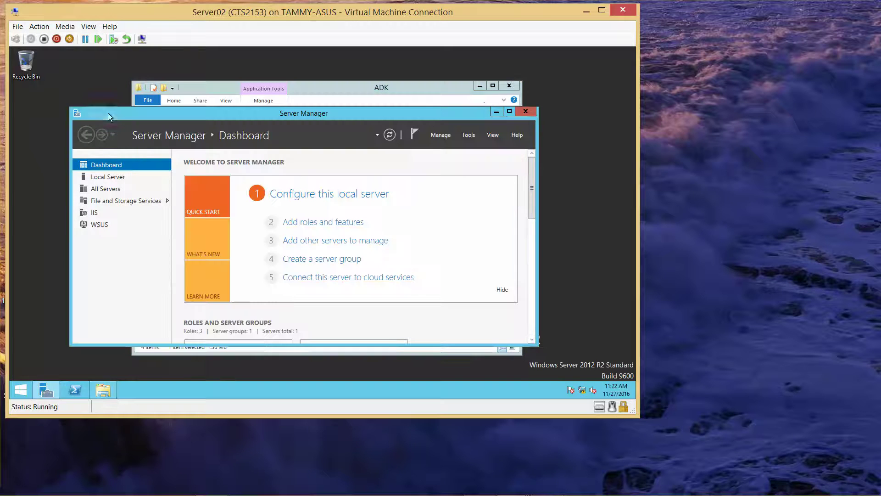
Step: Run the ADK setup with the default location, no CEIP participation, and accepted licence terms
click(499, 111)
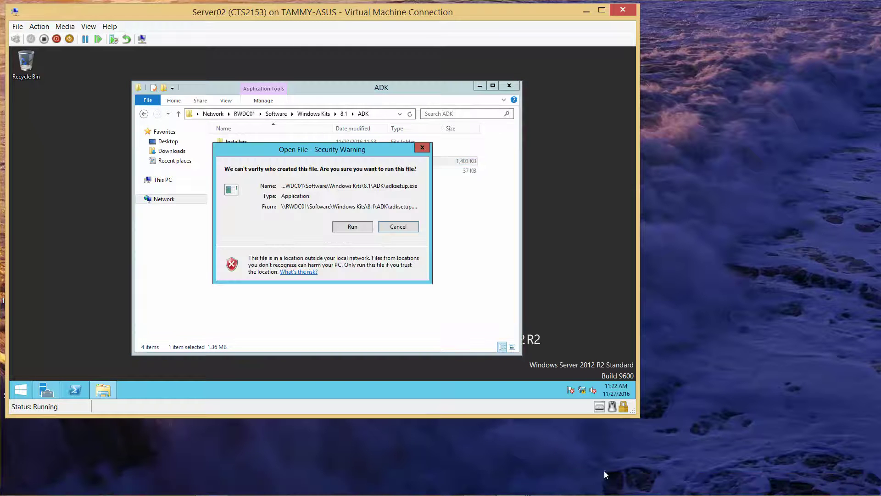
click(353, 226)
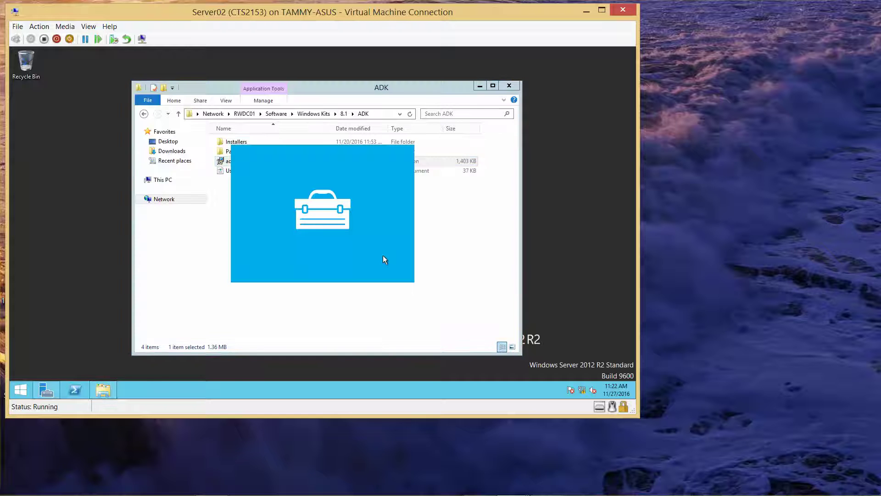
mouse_move(554, 492)
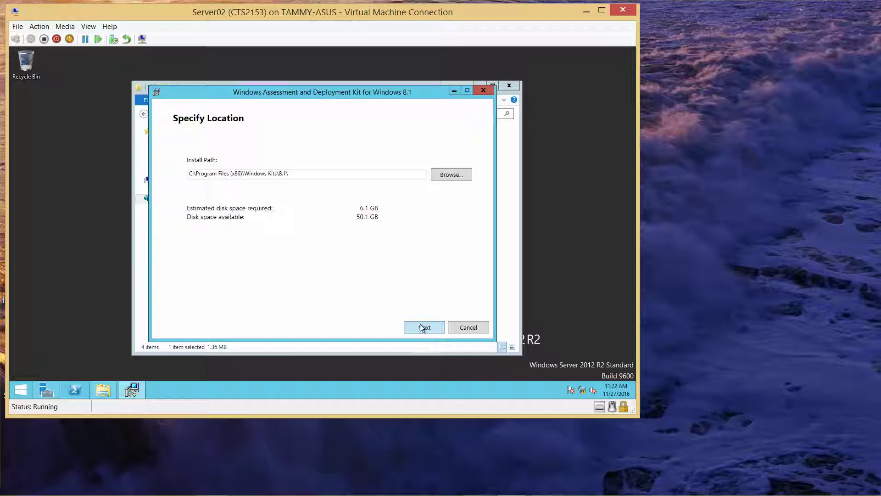
click(419, 324)
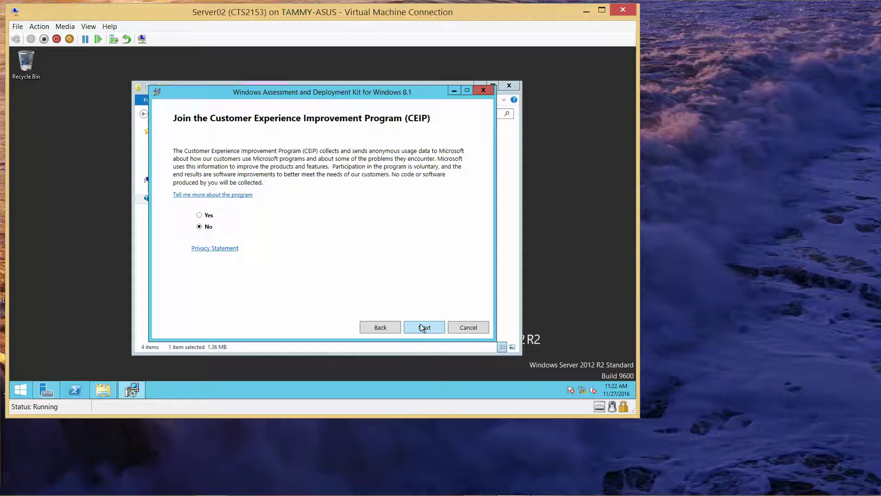
click(419, 324)
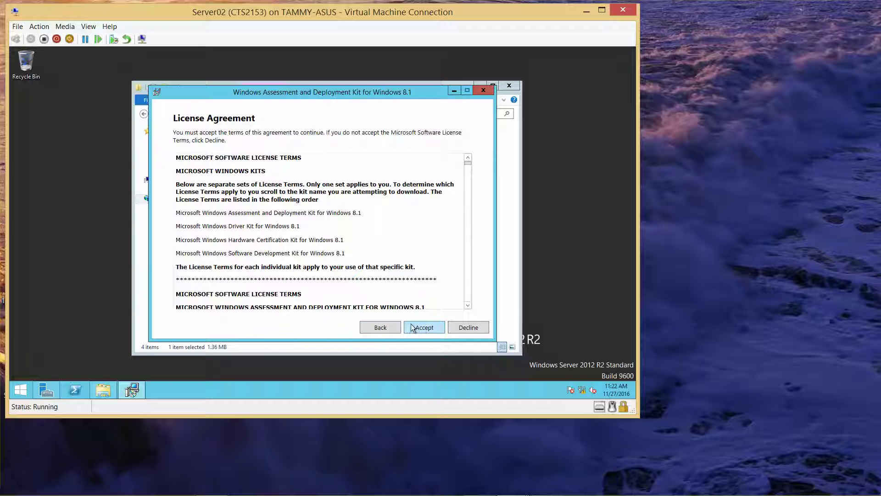
click(418, 328)
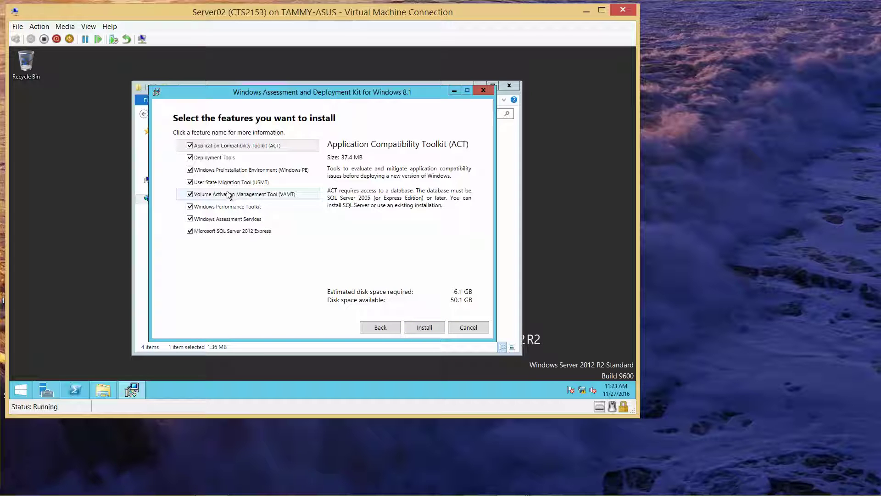
Step: Exclude Deployment Tools, USMT, VAMT and Performance Toolkit; install ACT and SQL Server 2012 Express
click(190, 158)
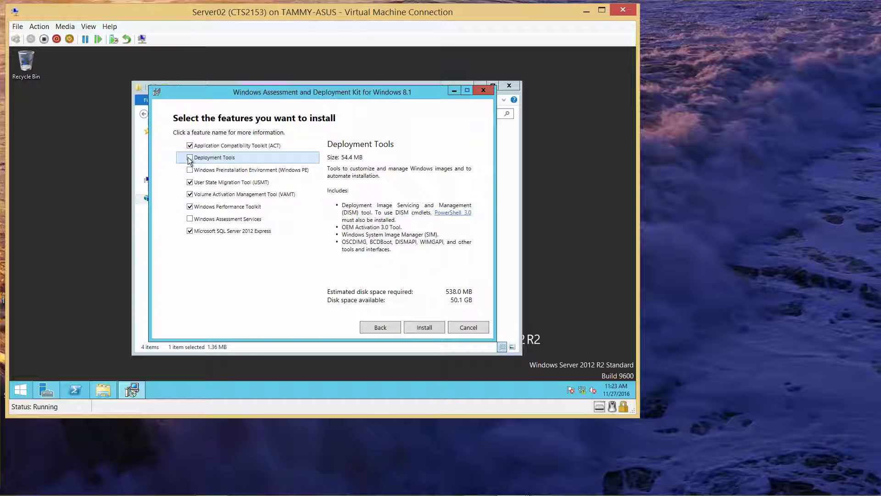
click(190, 182)
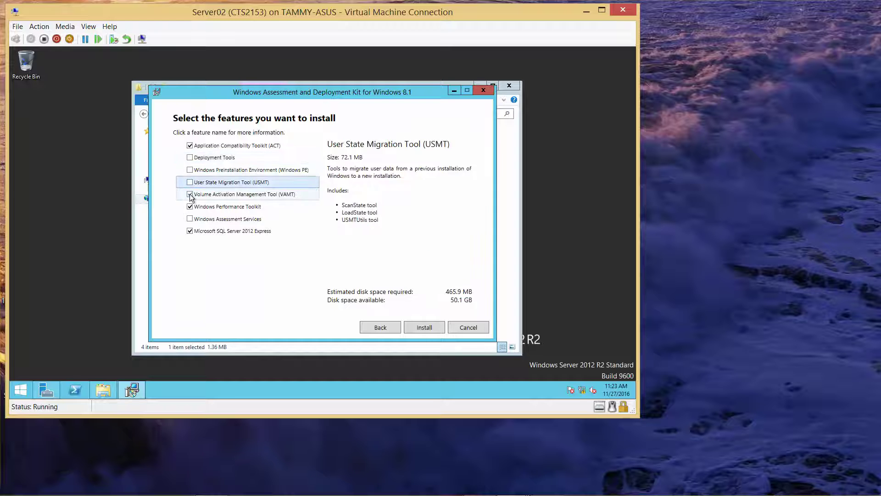
click(190, 194)
click(190, 207)
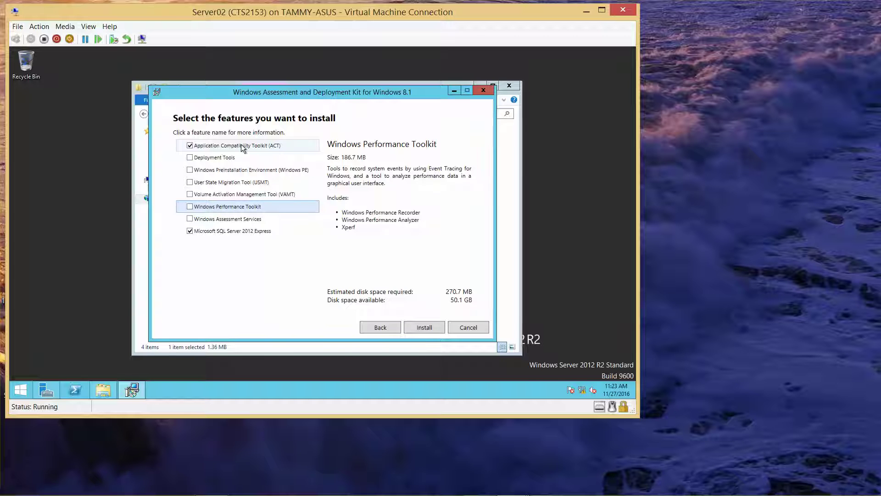
click(424, 327)
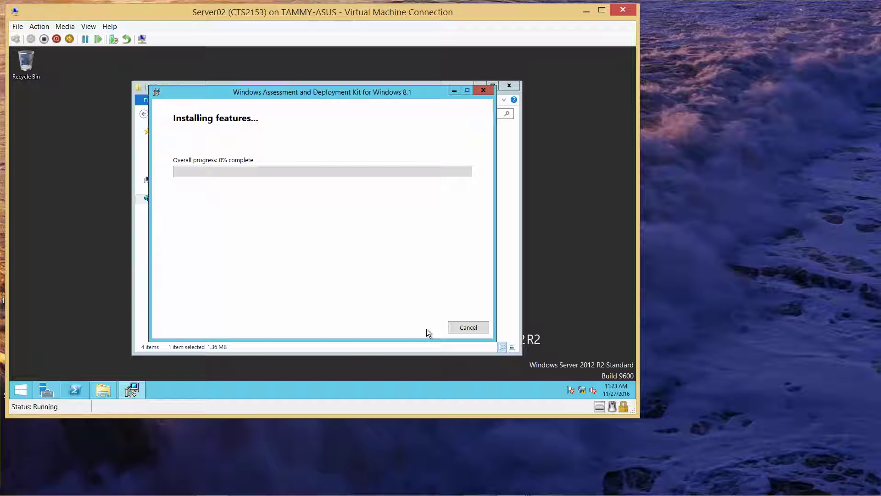
Step: Close the ADK welcome dialog and the ADK folder window
mouse_move(537, 494)
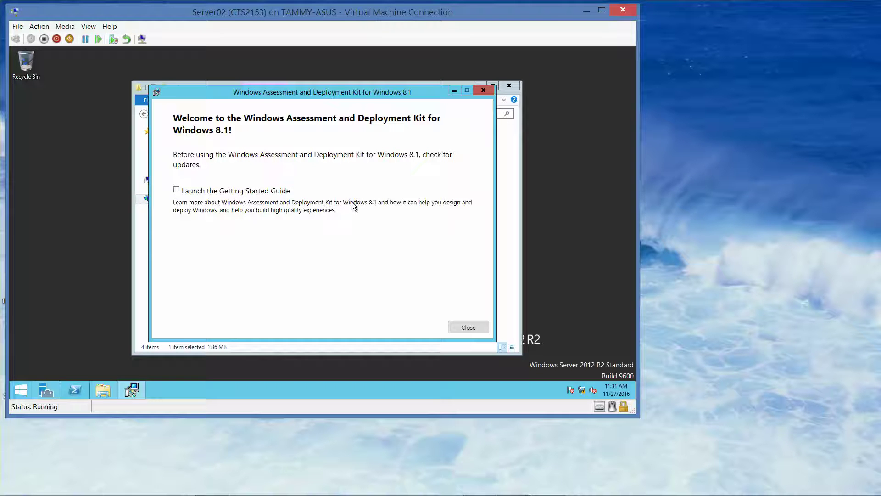
click(469, 328)
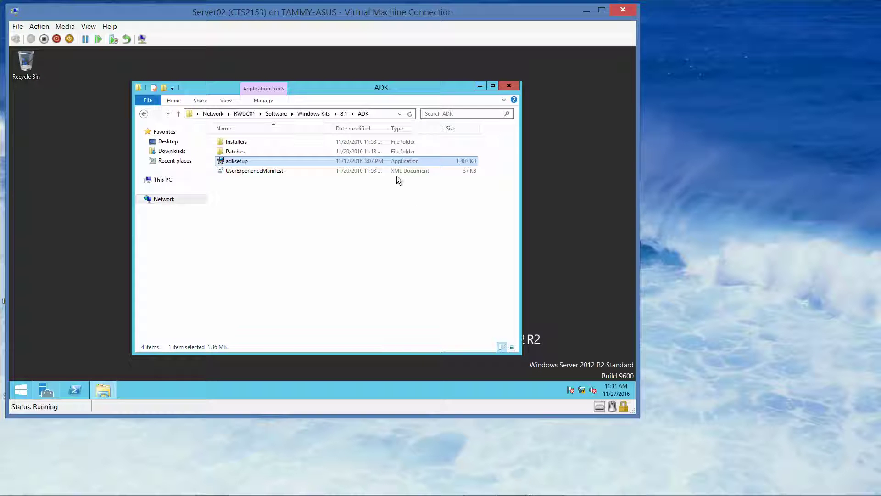
click(511, 87)
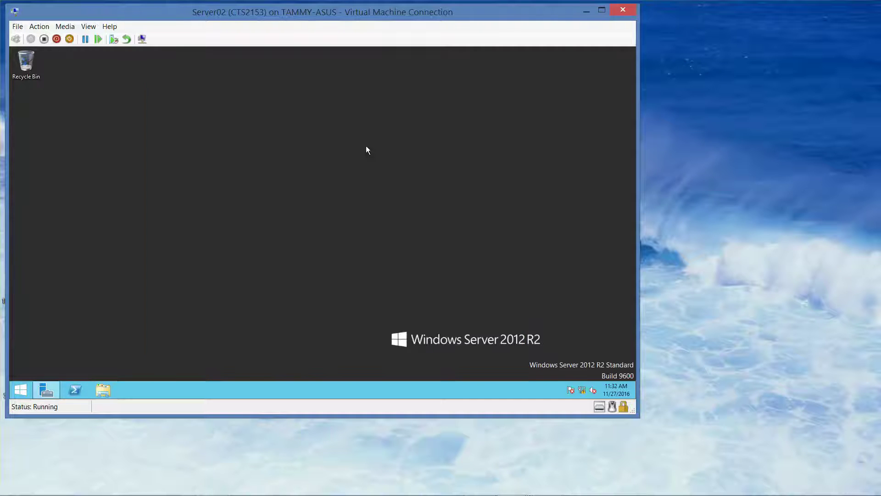
Step: Try launching acm from the Run prompt, then dismiss the not-found error and cancel
right_click(21, 384)
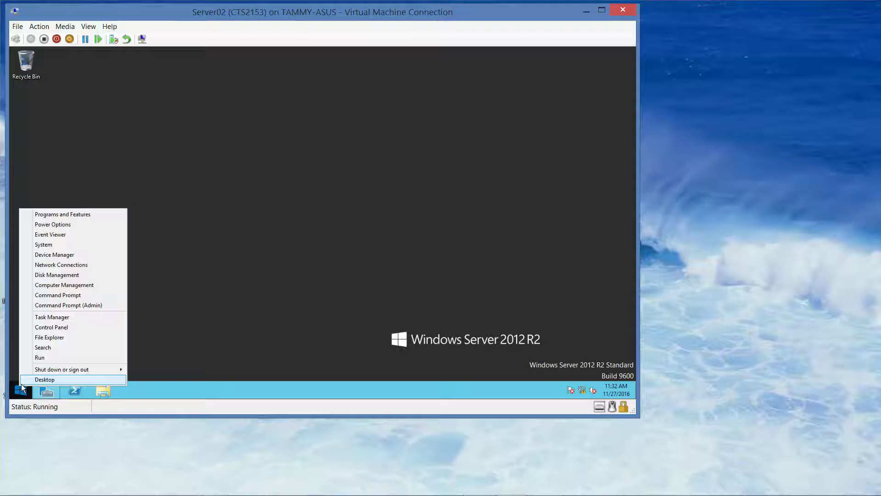
click(39, 357)
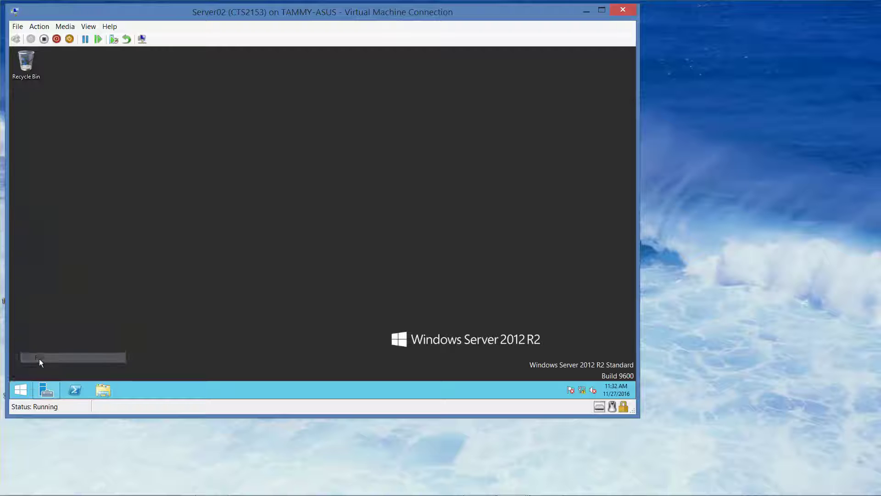
text(a)
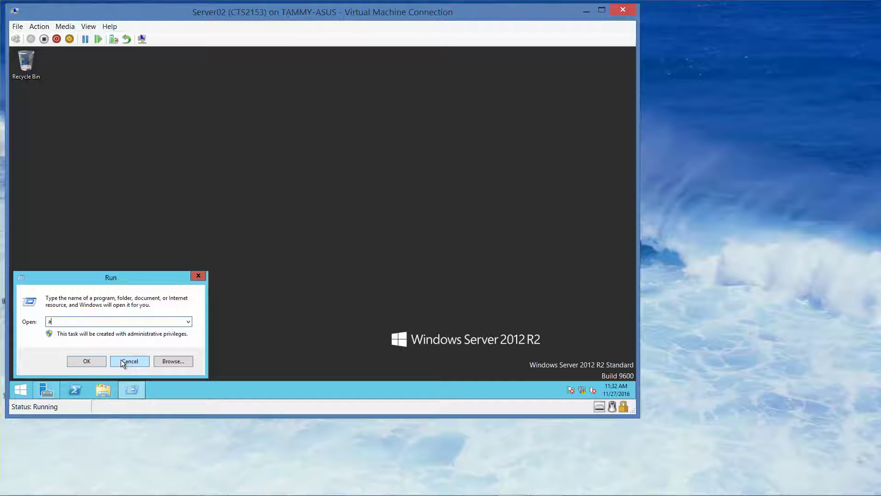
text(cm)
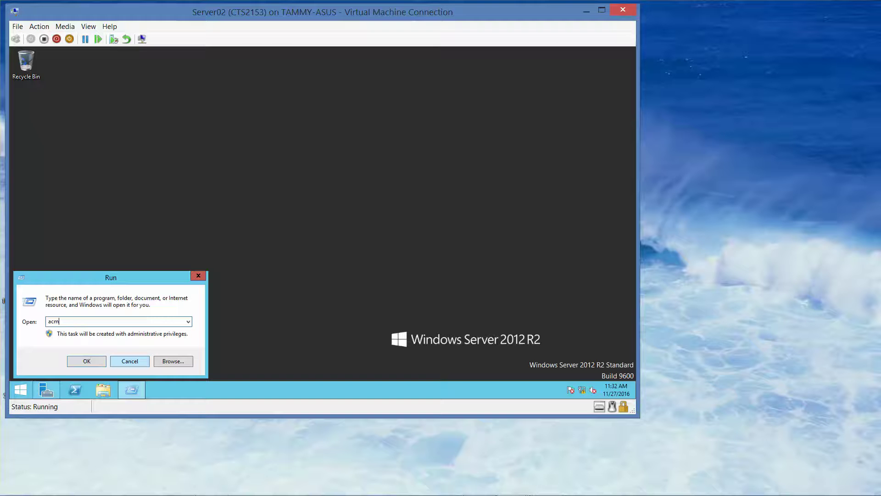
key(Return)
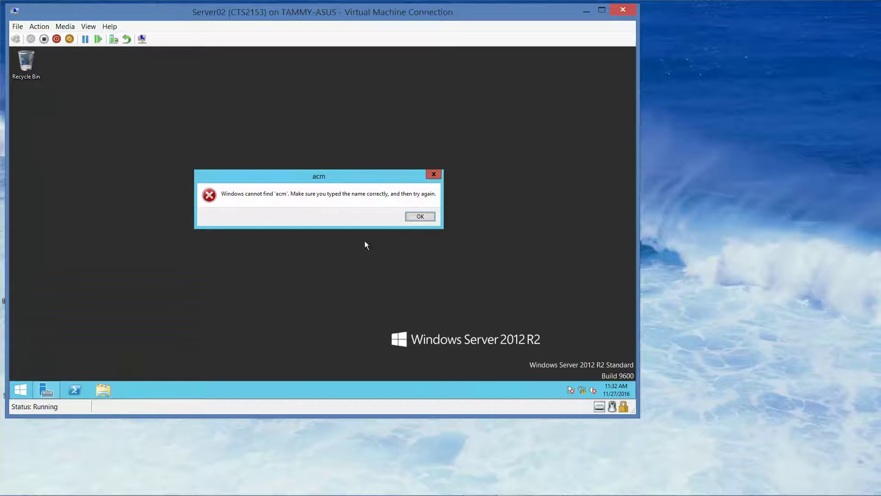
click(419, 216)
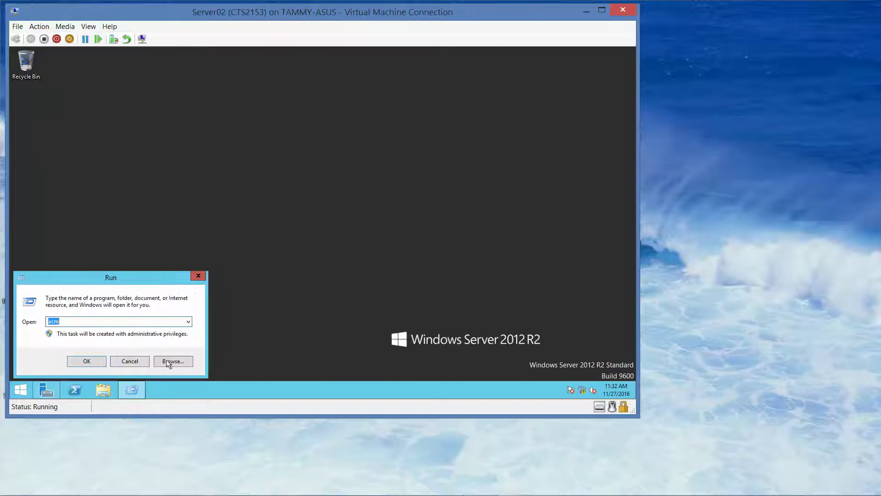
click(133, 361)
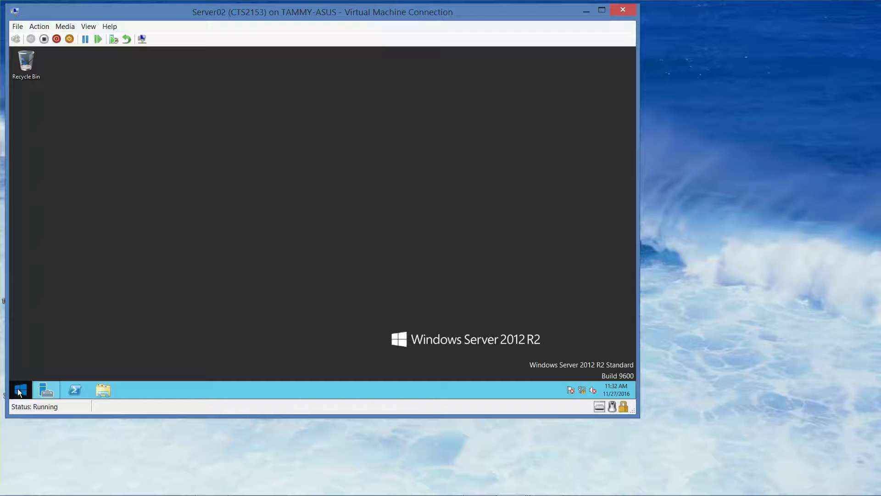
Step: Search Windows for acm
right_click(20, 390)
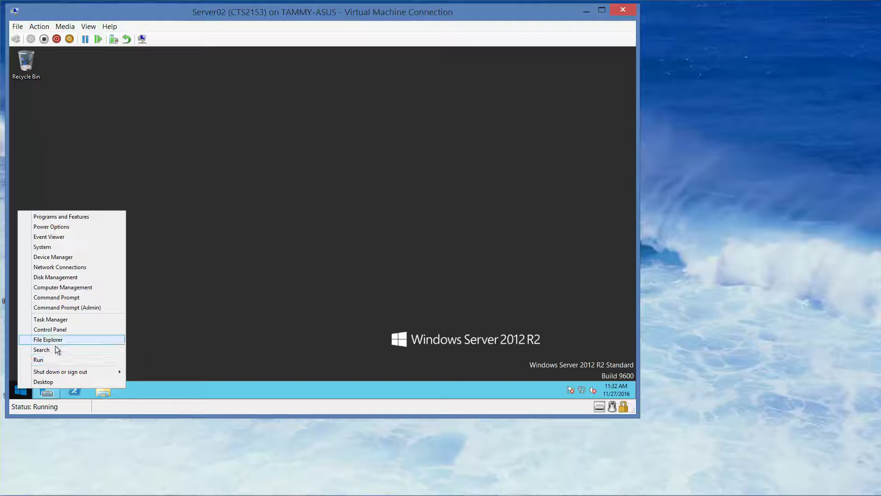
click(54, 349)
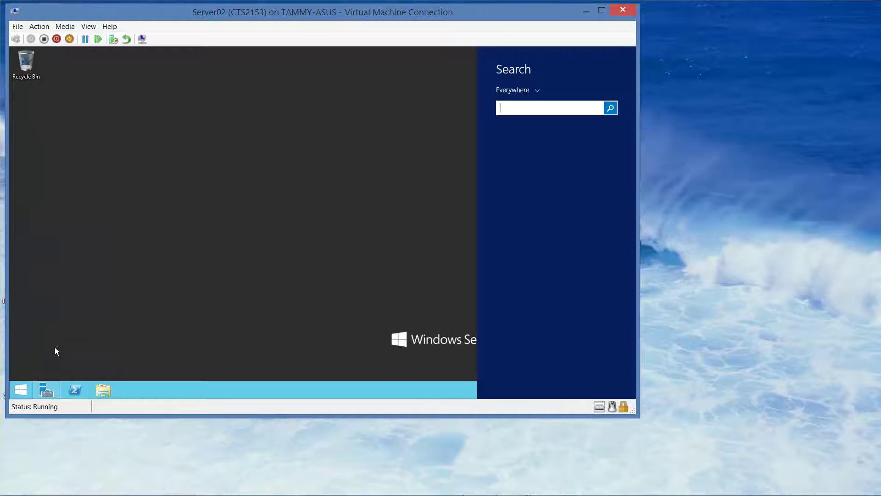
text(ac)
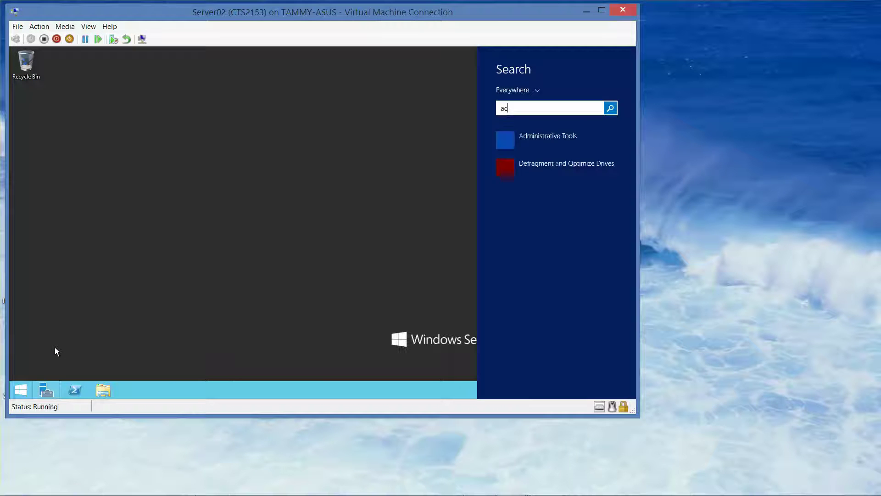
text(m)
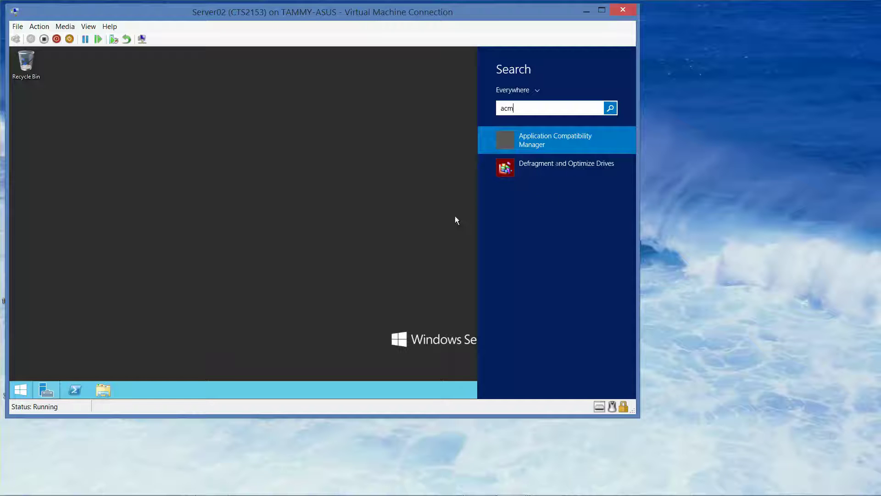
Step: Launch Application Compatibility Manager and keep this computer running the log processing service
click(564, 139)
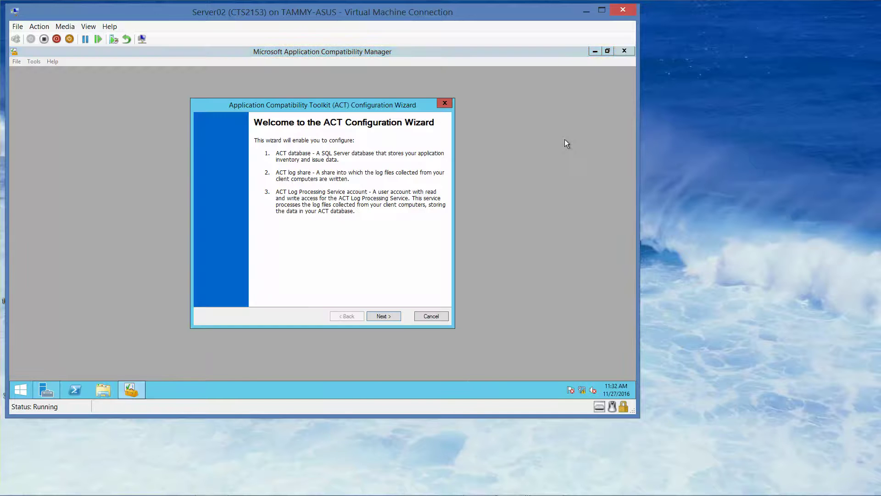
click(385, 316)
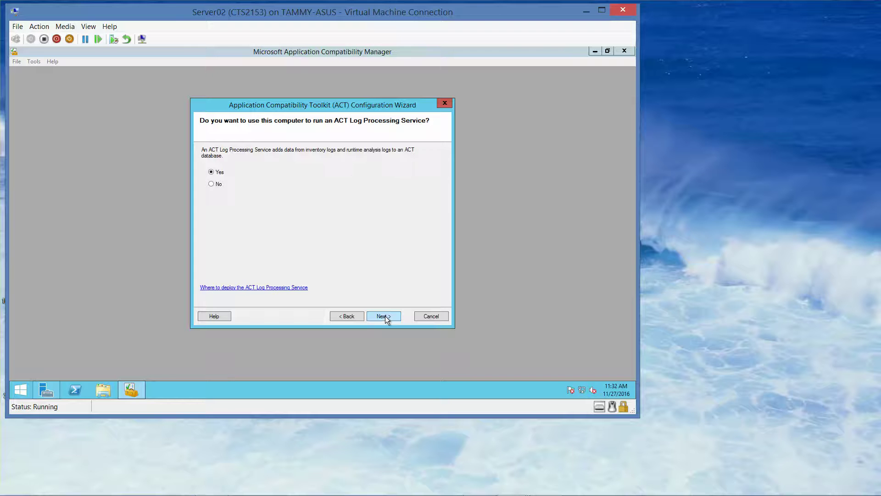
click(385, 315)
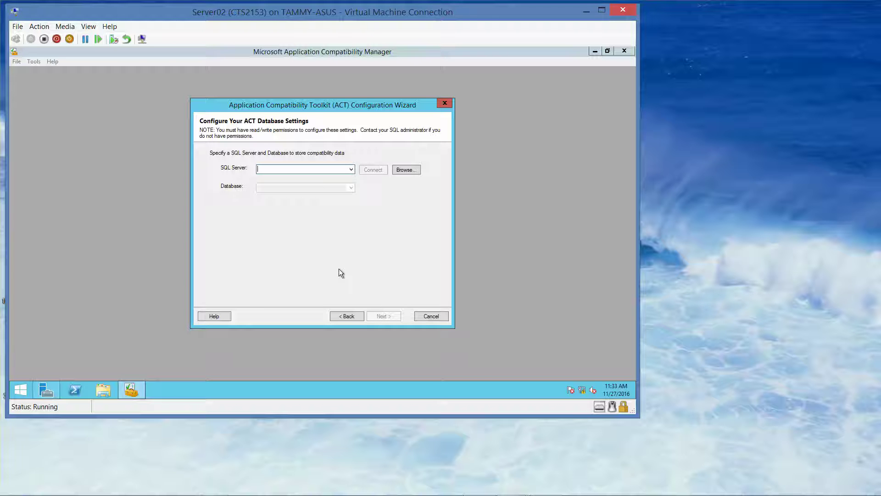
Step: Connect to the (local)\ADK SQL Server instance and create a database named act
click(352, 170)
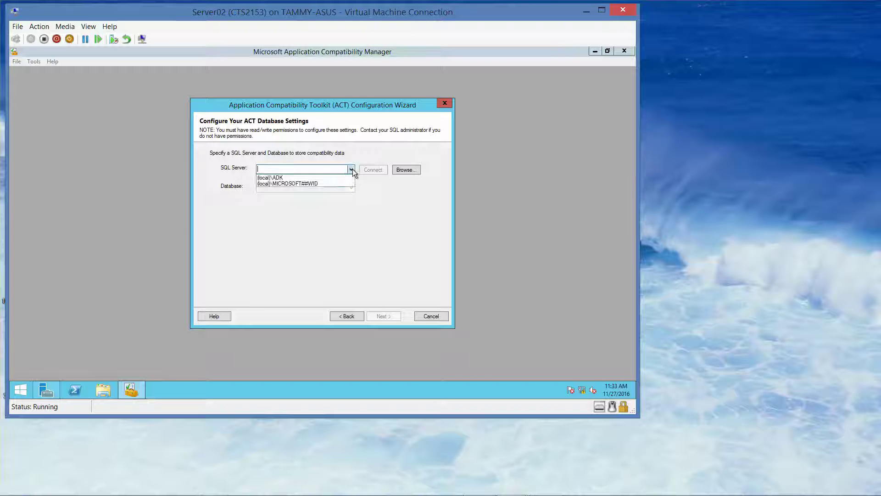
click(311, 178)
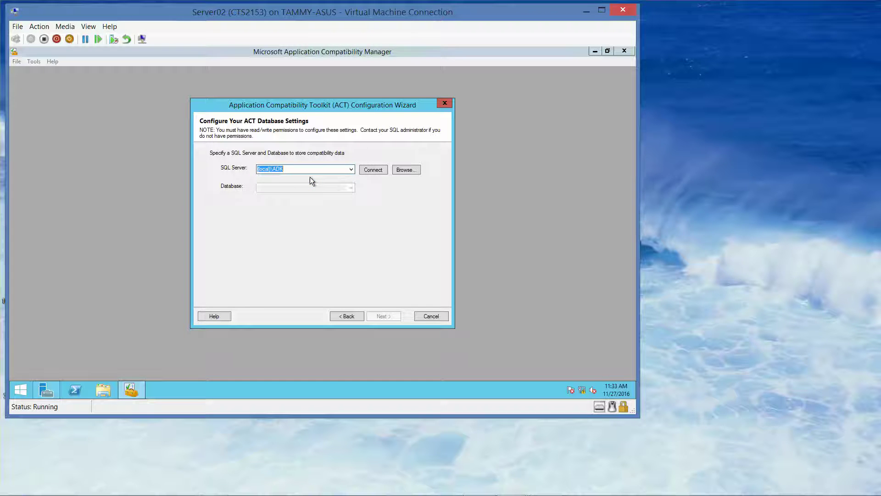
click(378, 170)
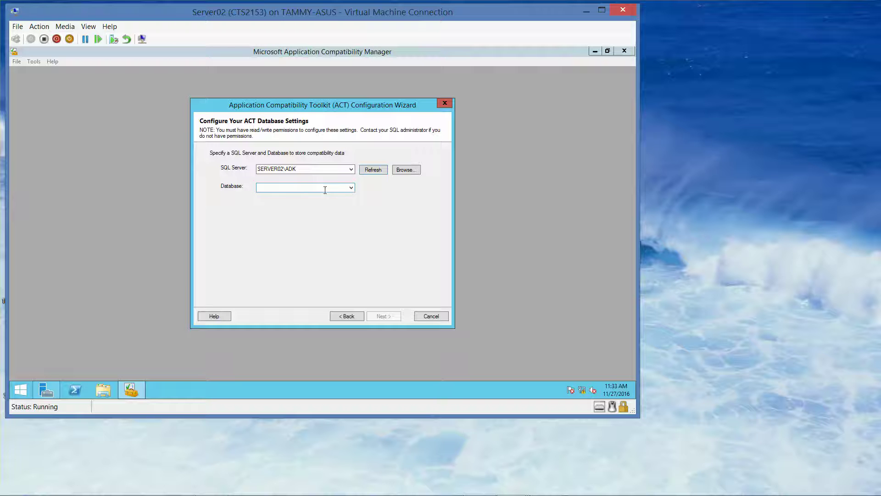
click(349, 189)
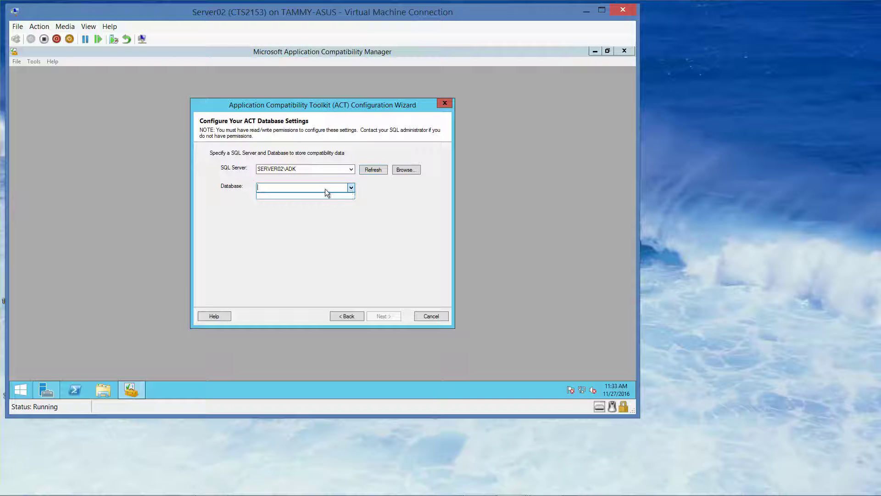
text(act)
click(391, 318)
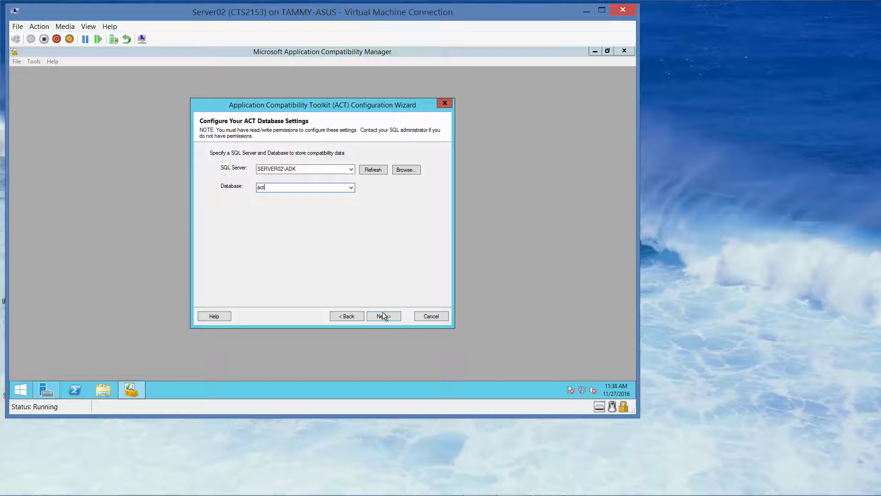
click(383, 315)
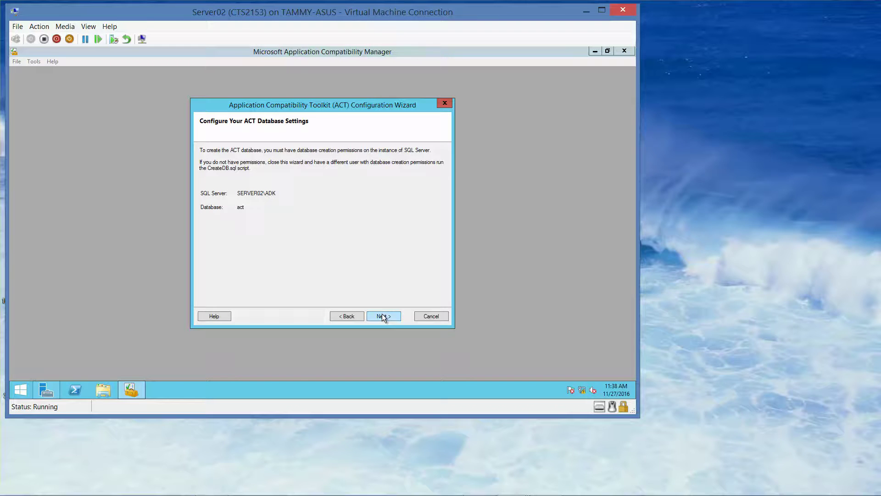
click(383, 315)
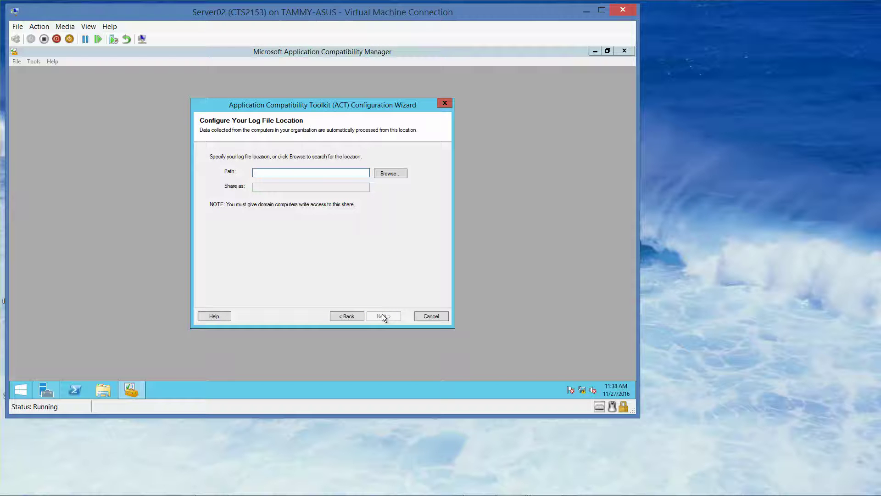
Step: Set the log location to a new C:\Logs folder and keep Local System as the service account
click(390, 174)
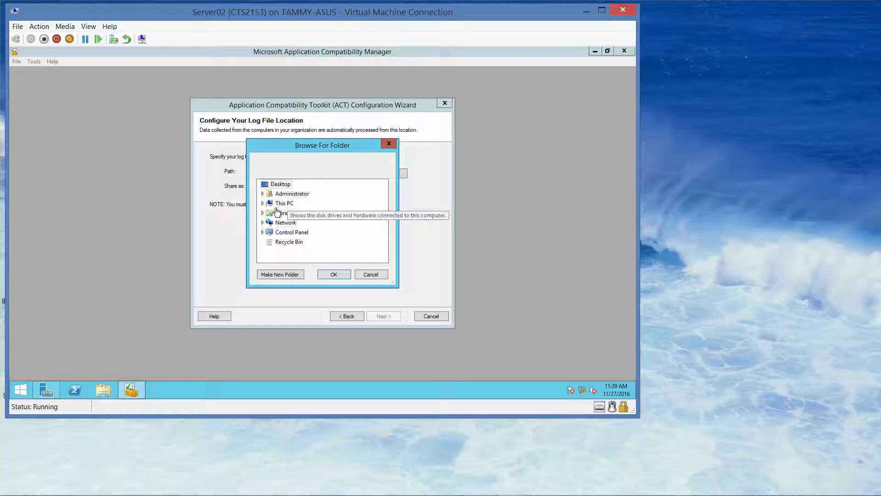
click(262, 203)
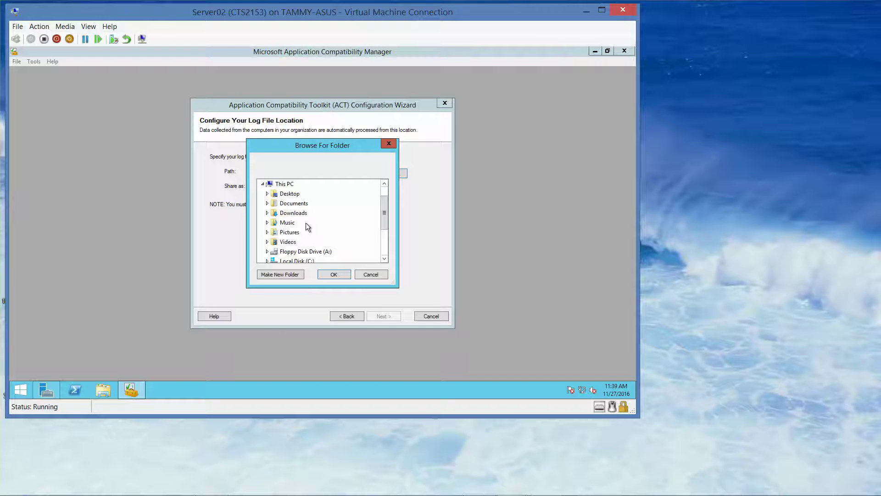
double_click(297, 261)
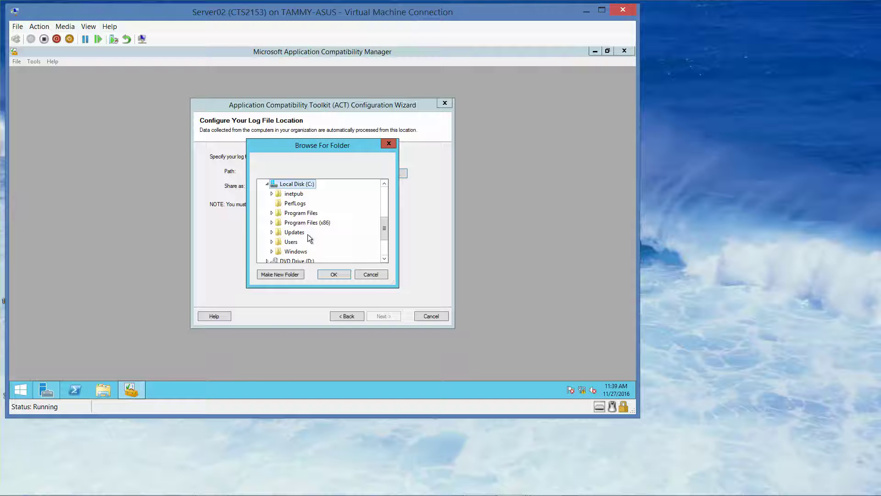
click(279, 274)
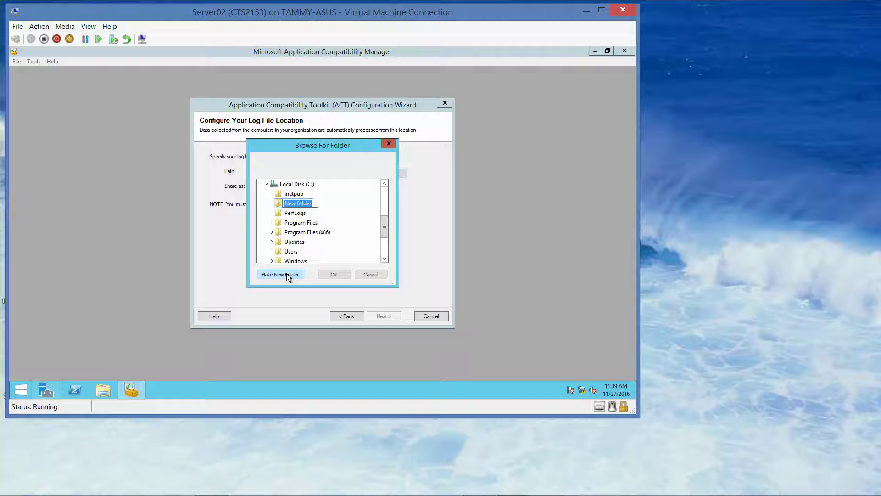
text(Logs)
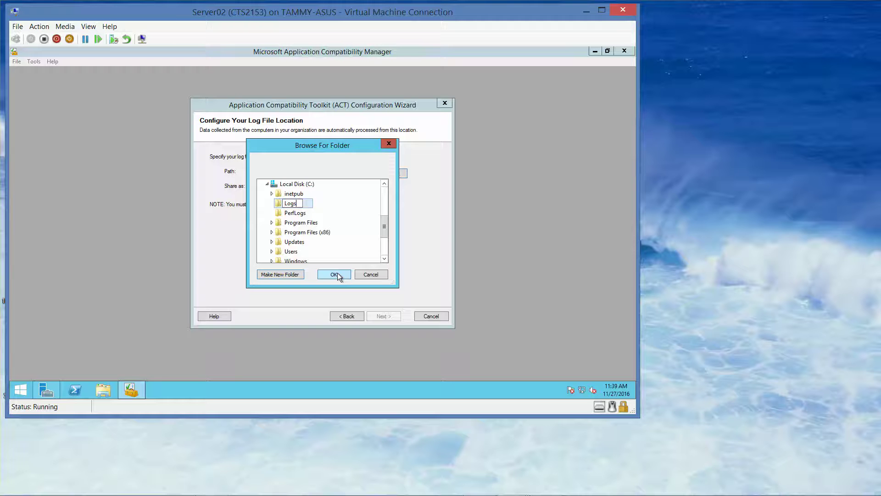
click(337, 275)
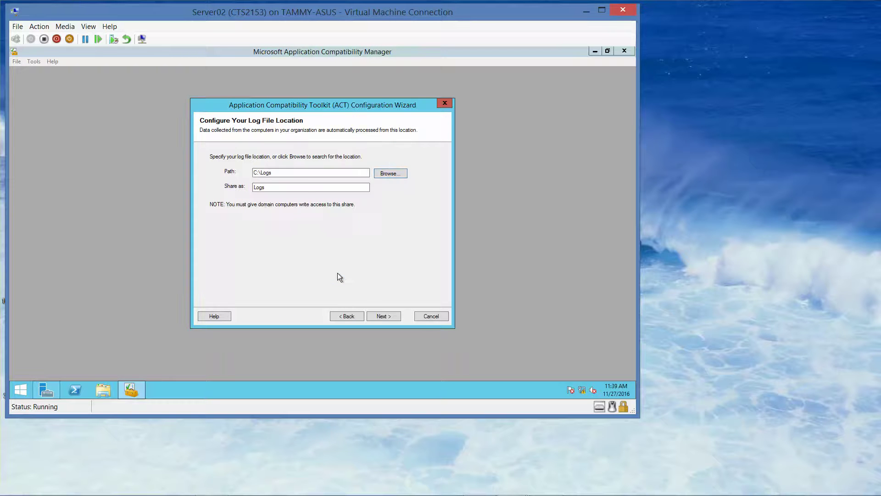
click(384, 316)
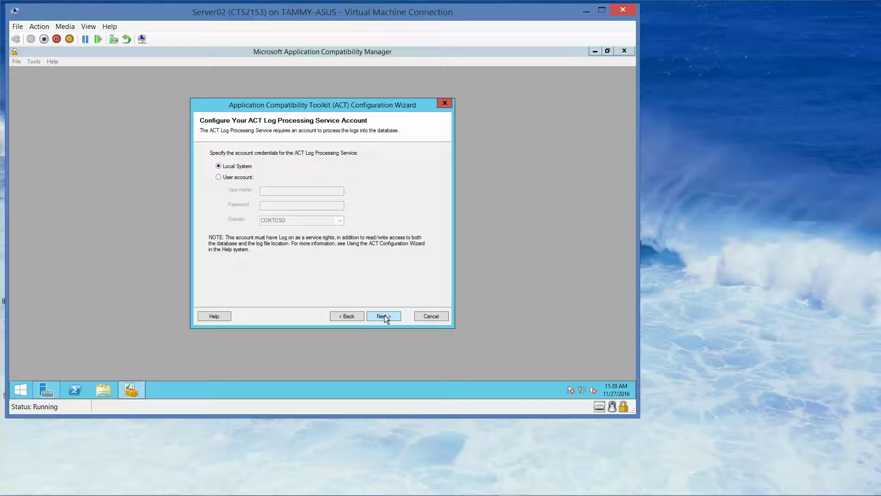
click(384, 316)
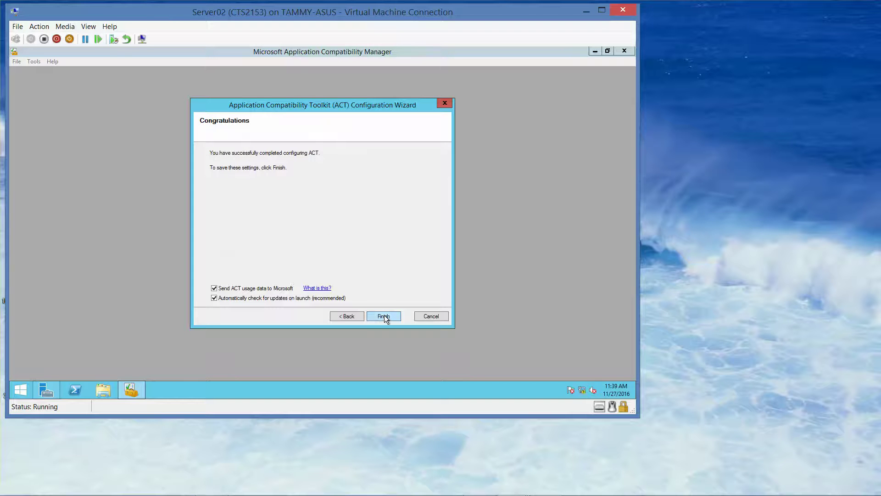
Step: Finish the wizard so the ACT configuration saves and the log service starts
click(384, 317)
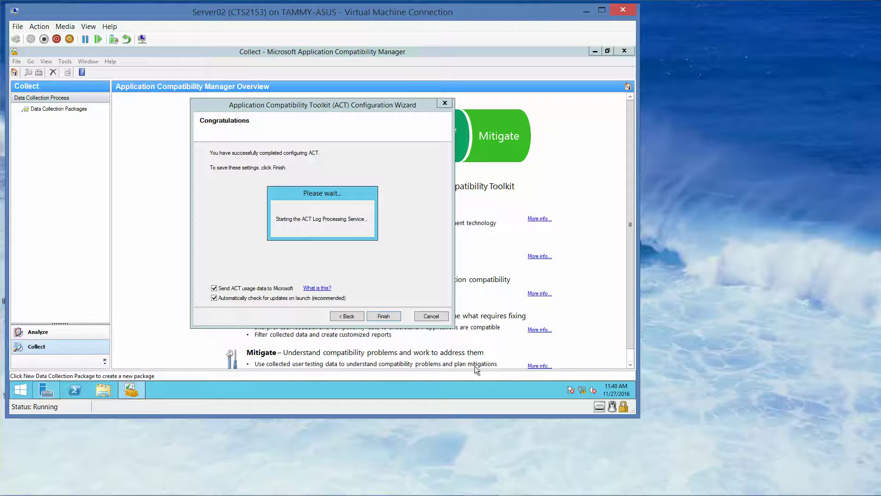
mouse_move(511, 494)
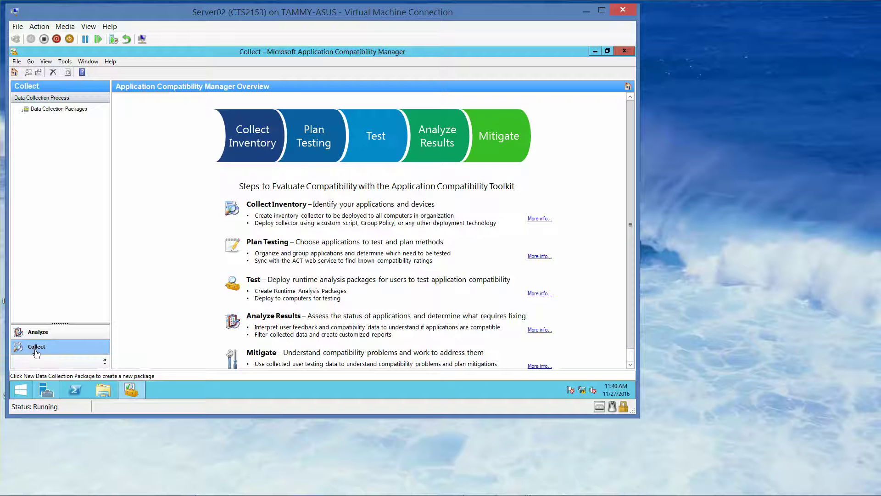
Step: Create an inventory collection package New_Package1 with output to \\SERVER02\Logs
click(36, 347)
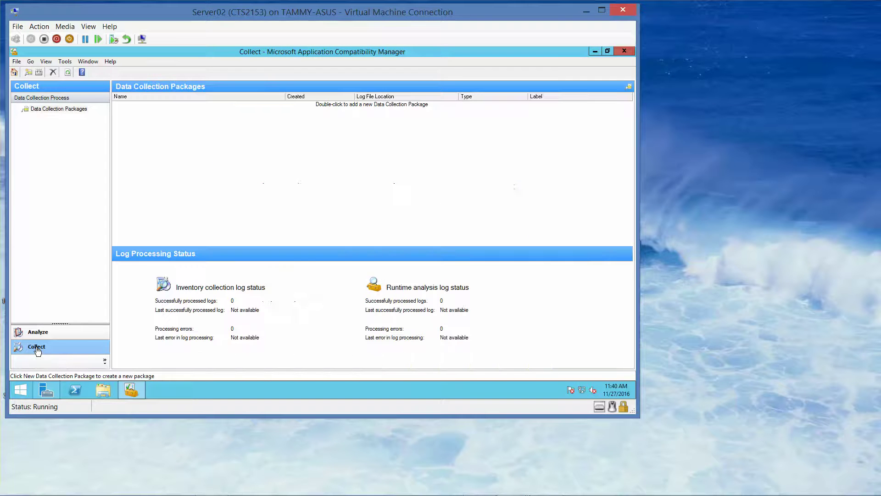
click(14, 64)
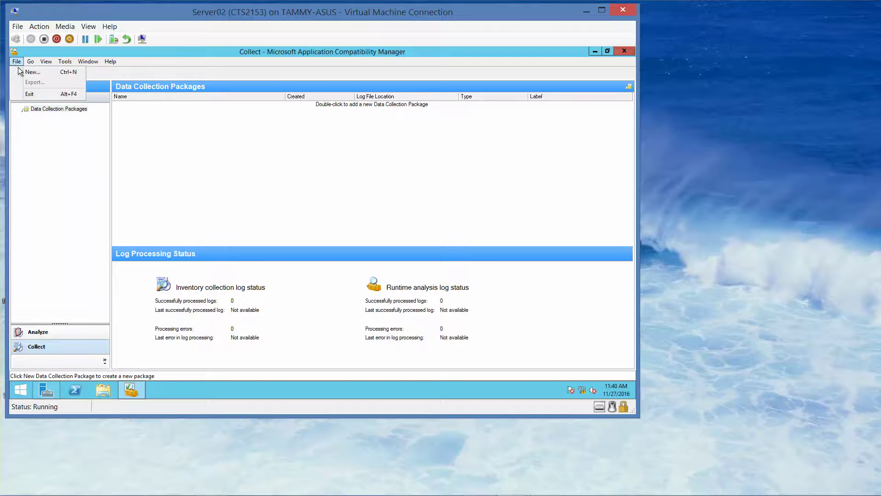
click(28, 72)
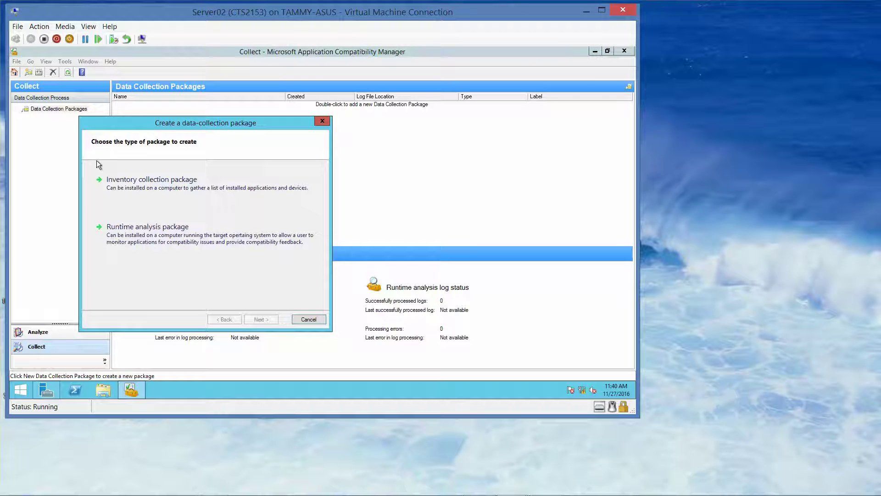
click(129, 190)
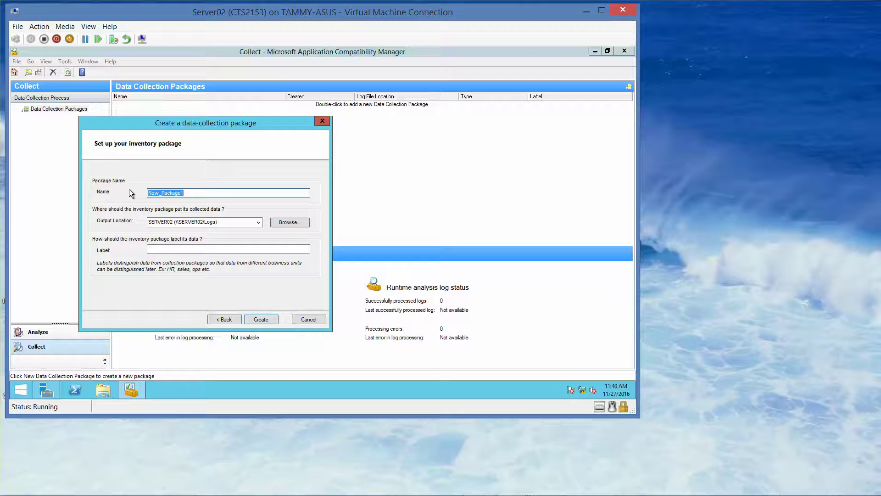
click(258, 321)
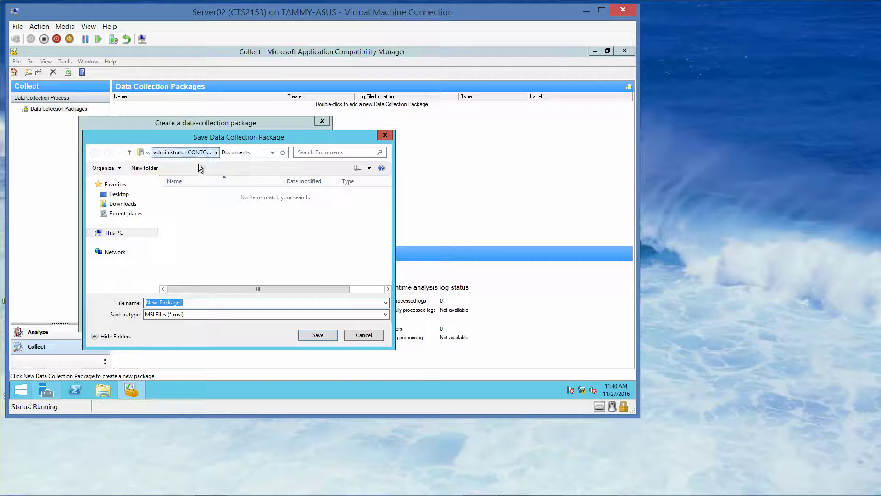
Step: Save the New_Package1 MSI with the file name prefixed by \\rwdc01\software\
click(274, 155)
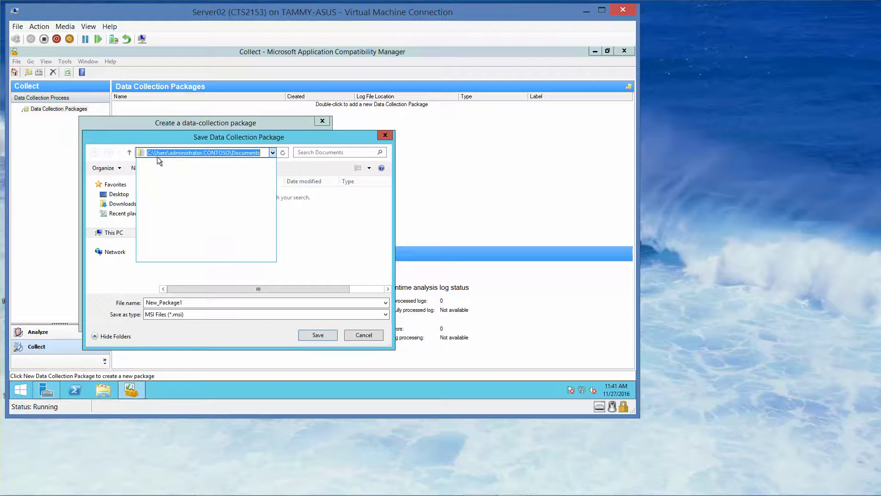
click(274, 154)
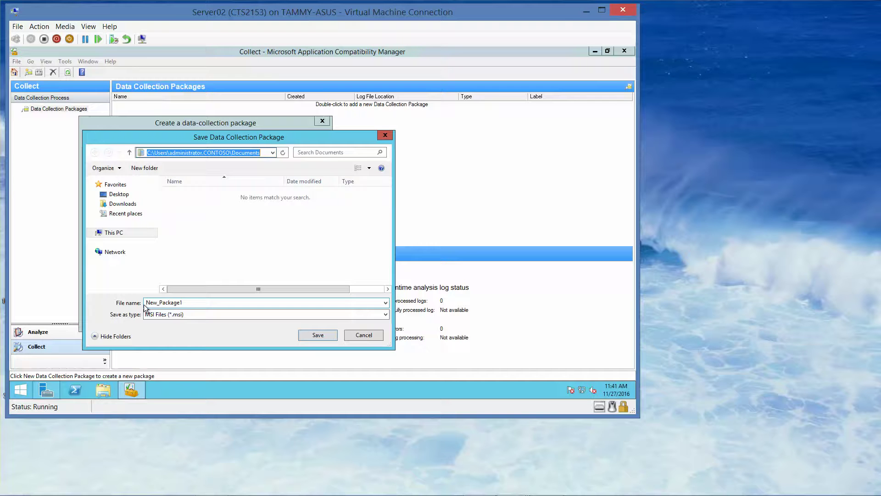
drag(146, 303, 187, 305)
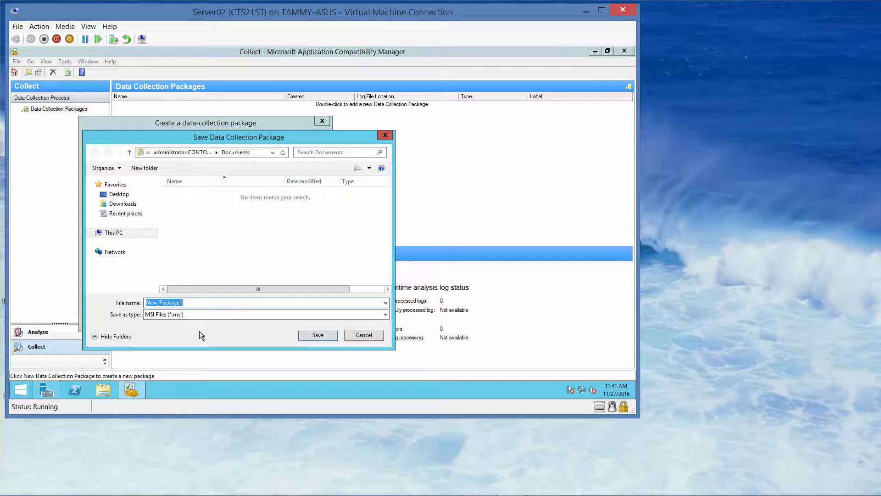
key(Left)
key(Left)
key(Left)
key(Left)
key(Left)
key(Left)
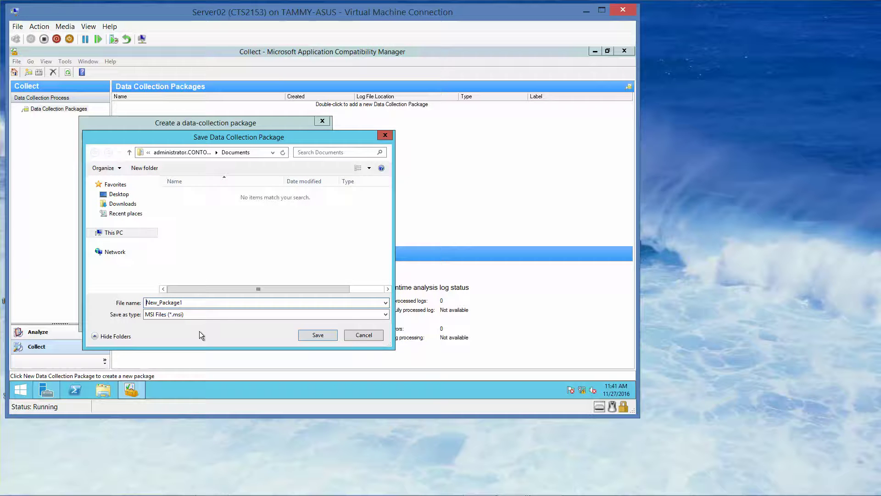
text(\)
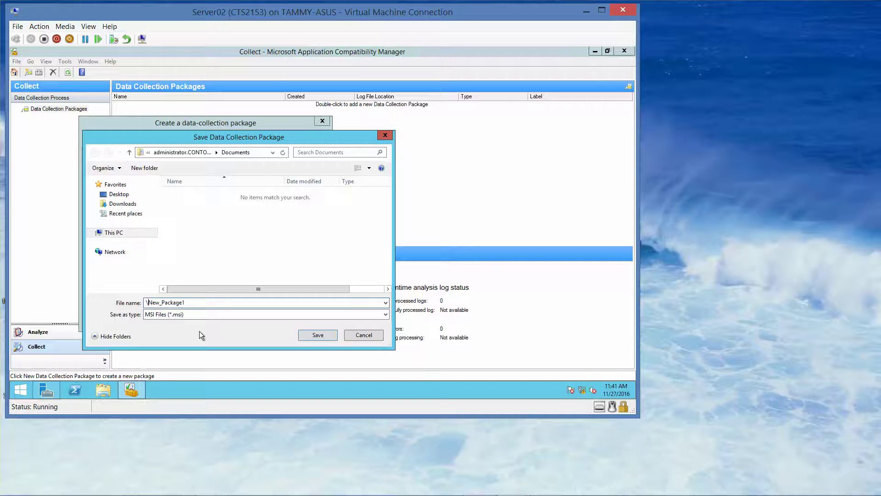
text(\rwdc01\software)
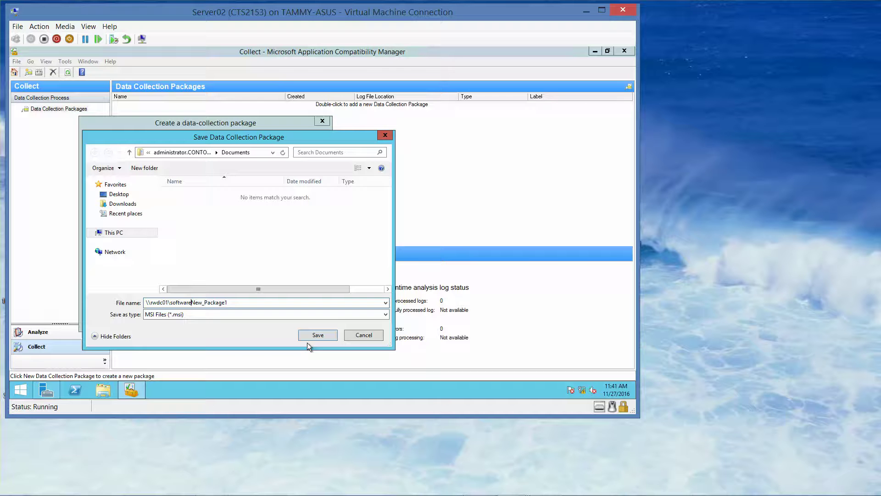
text(\)
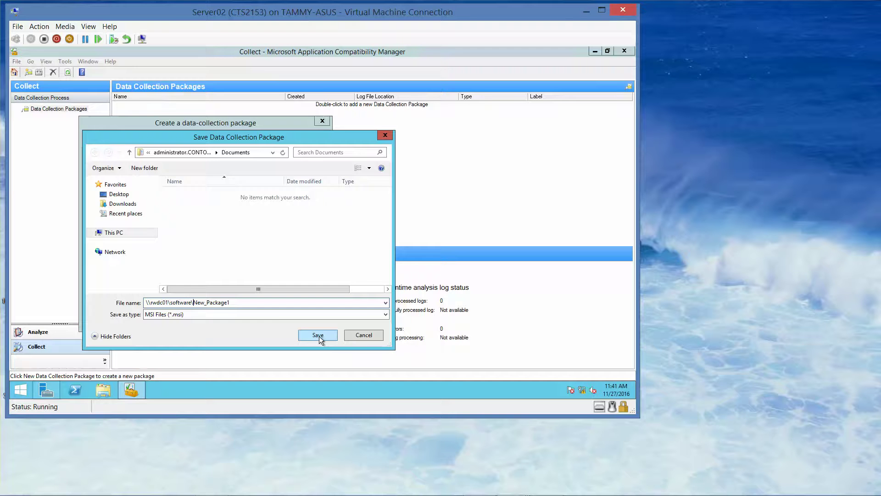
click(319, 336)
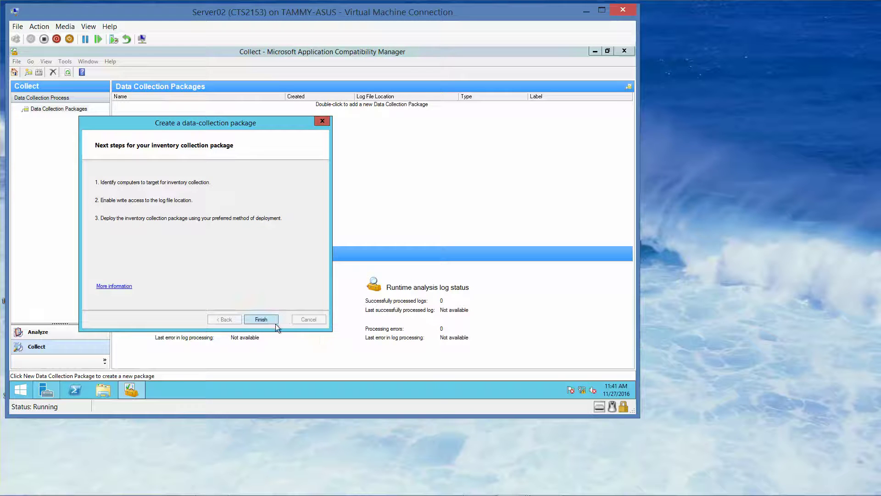
Step: Finish the wizard so New_Package1 appears as an Inventory Collection package logging to \\SERVER02\Logs
click(266, 320)
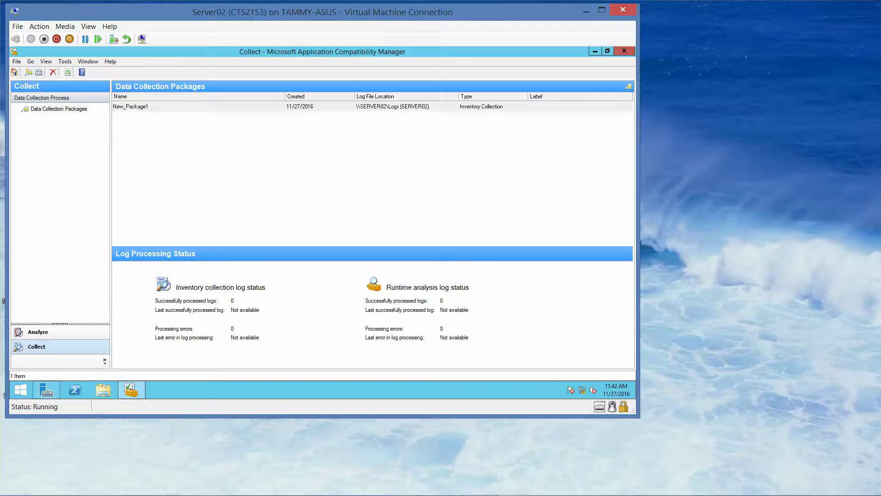
click(553, 484)
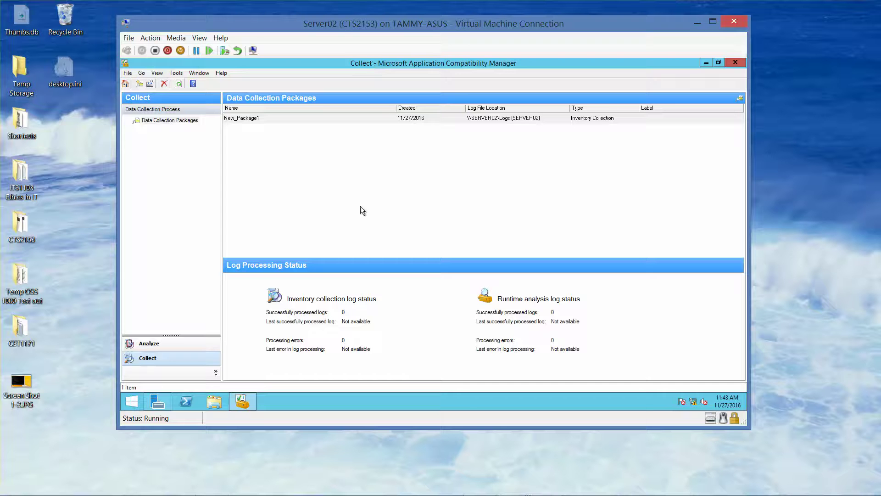
Step: Check the Win+X power-user menu on Server02, then bring up its Start screen
mouse_move(551, 486)
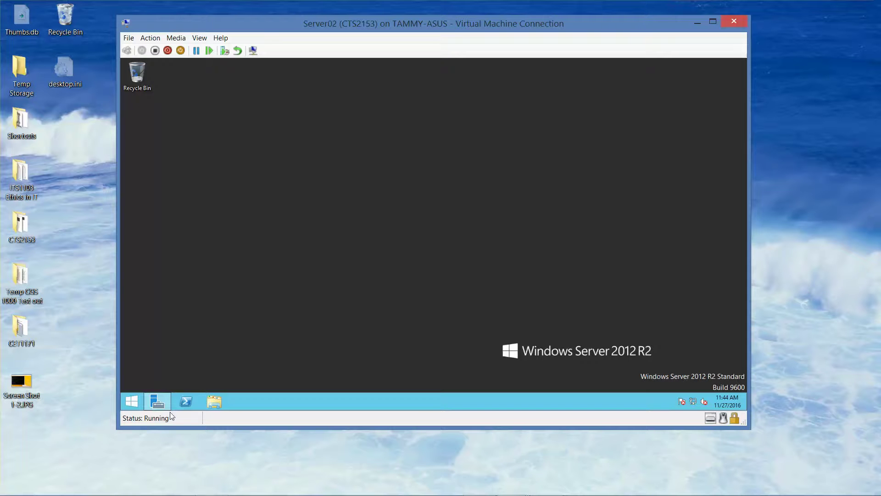
right_click(131, 402)
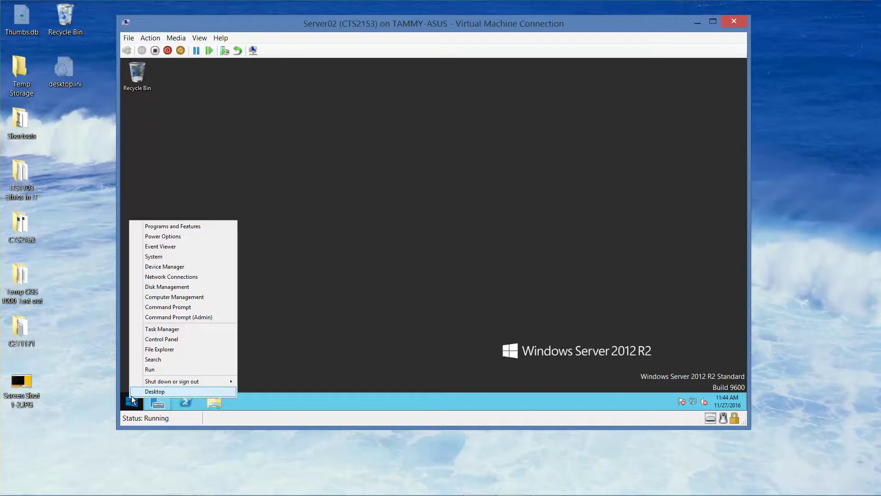
mouse_move(157, 381)
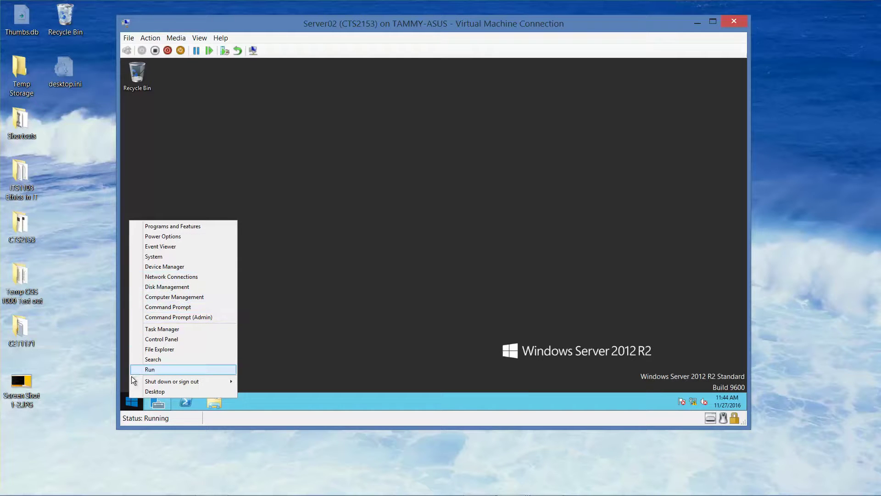
click(130, 403)
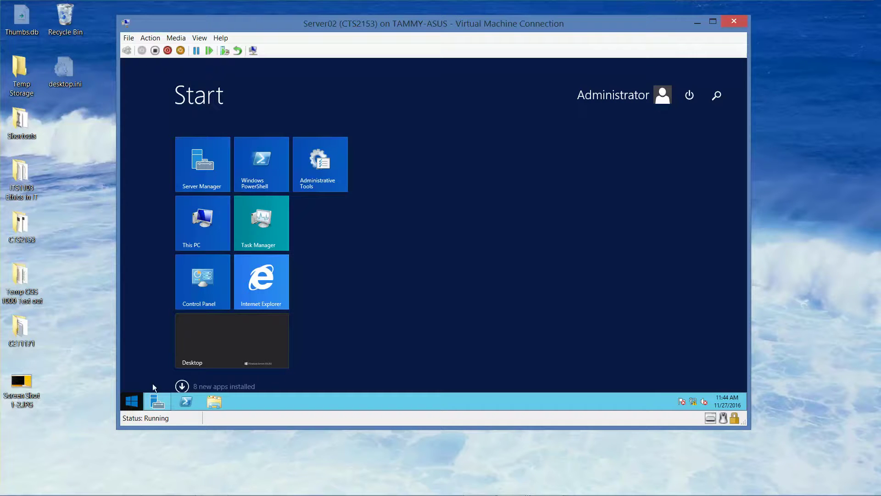
Step: Launch Compatibility Administrator (64-bit) from the Windows Kits section of Apps by name
click(182, 387)
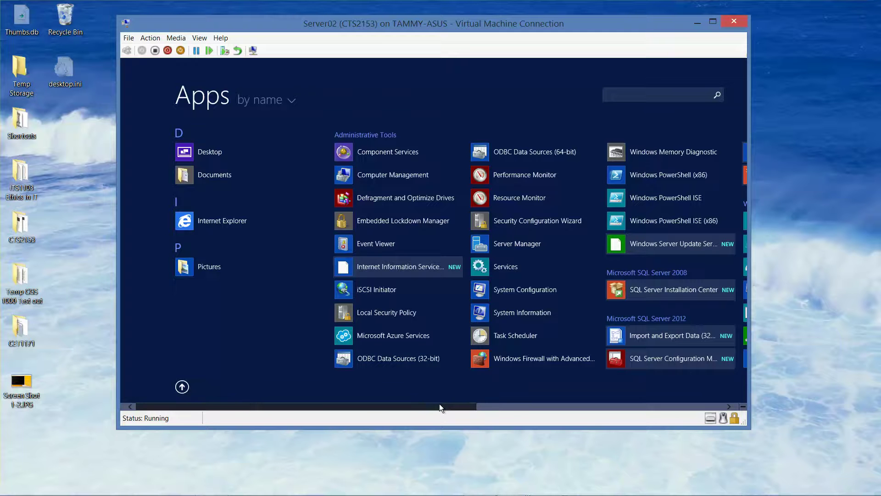
drag(439, 404, 634, 403)
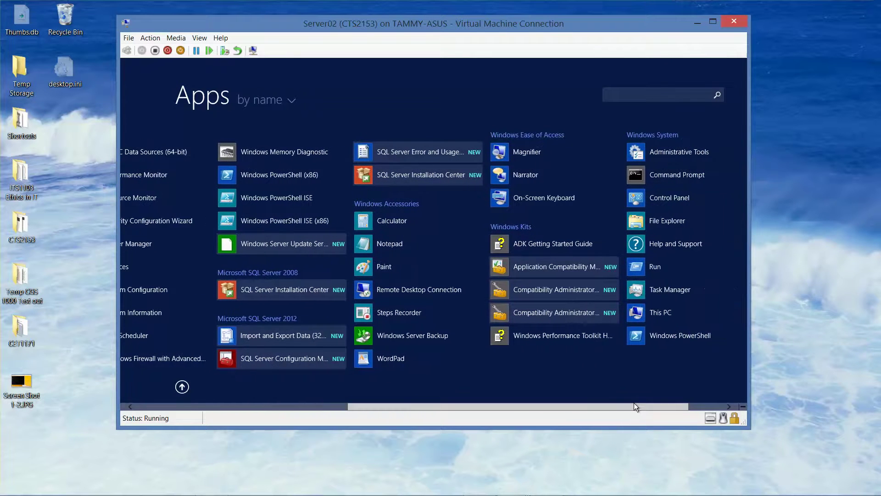
click(577, 312)
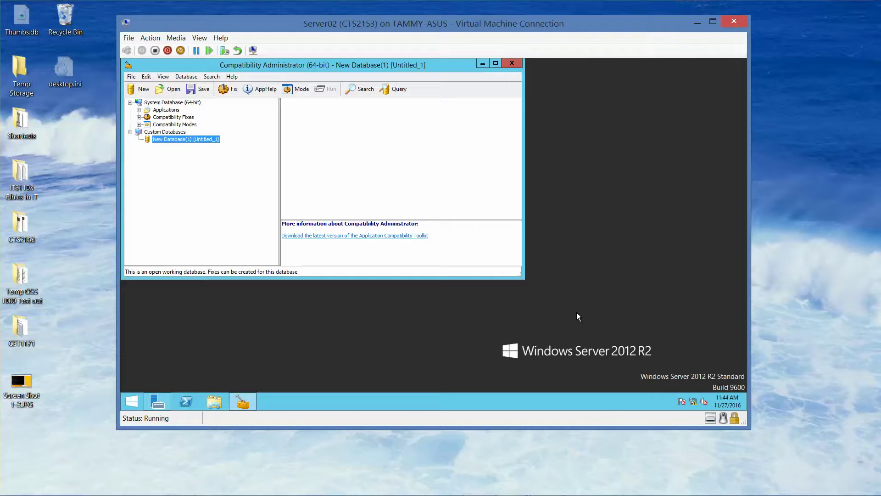
Step: Maximize Compatibility Administrator, inspect Adobe Photoshop CS4 (64 Bit)'s DisableUserCallbackException fix, then exit the program
click(496, 63)
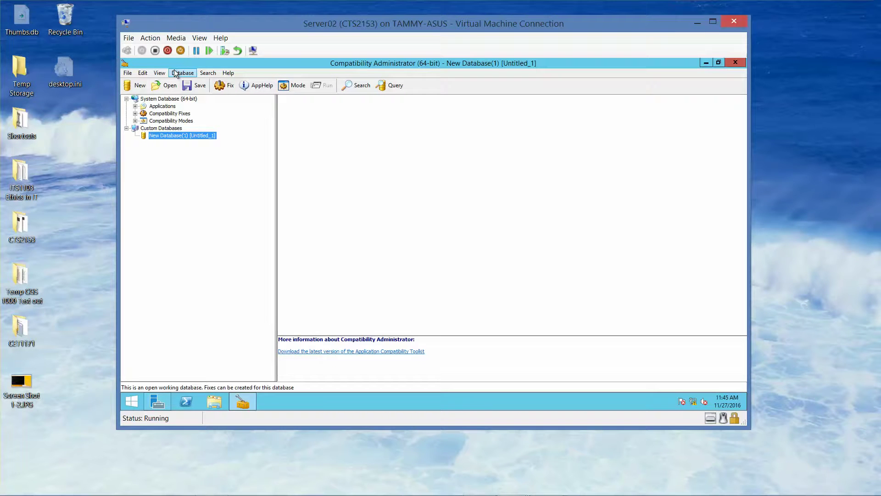
click(135, 106)
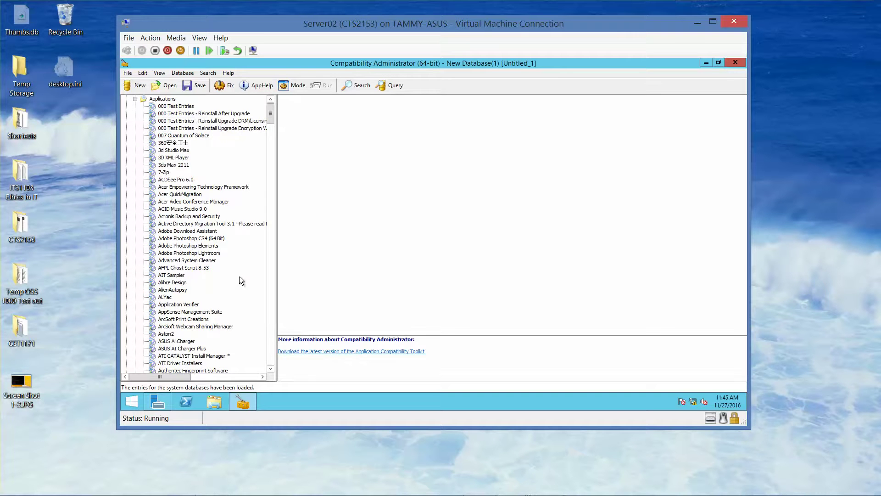
click(197, 239)
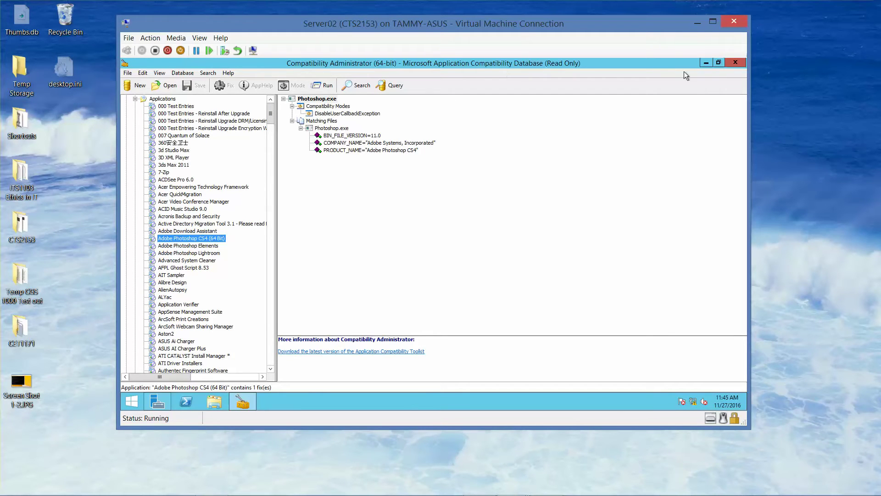
click(733, 63)
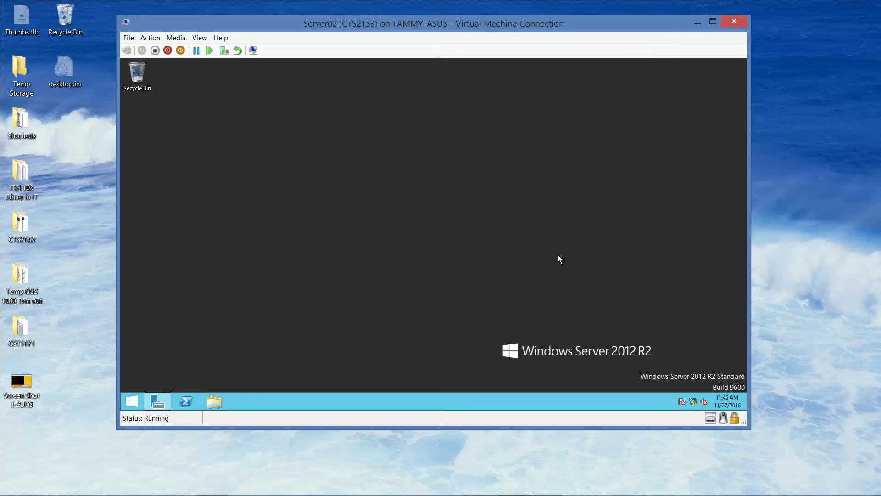